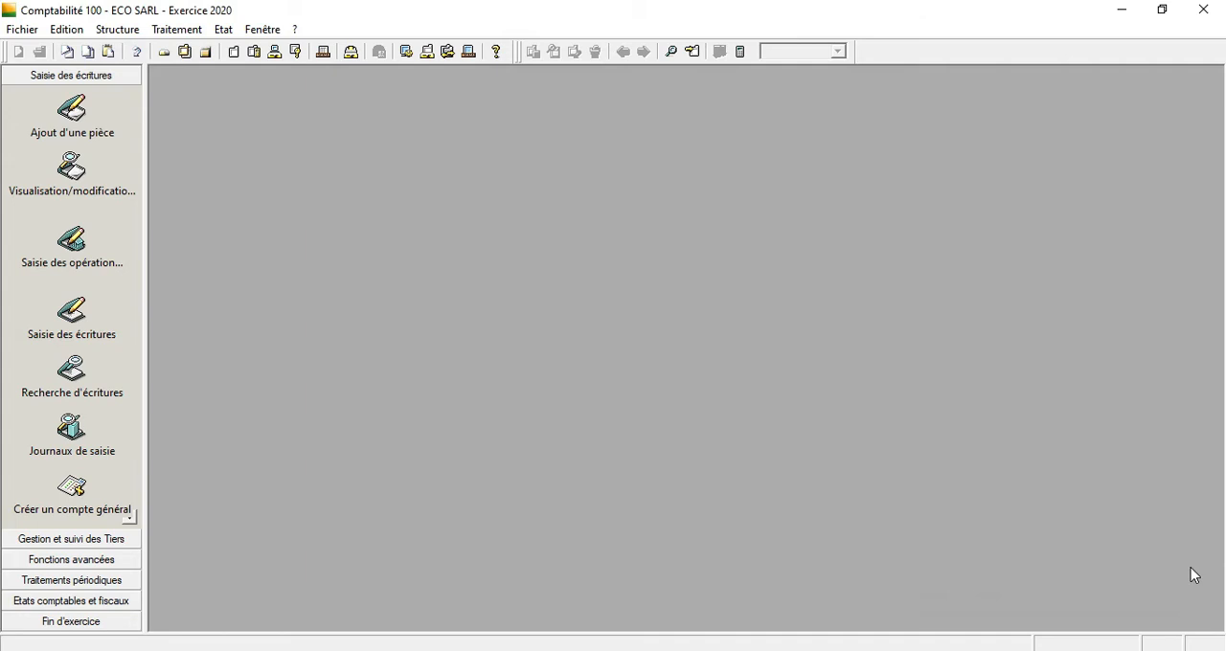
Create a bank record with abbreviation BP, title BANQUE POPULAIRE and CASA as its postal code.
click(108, 28)
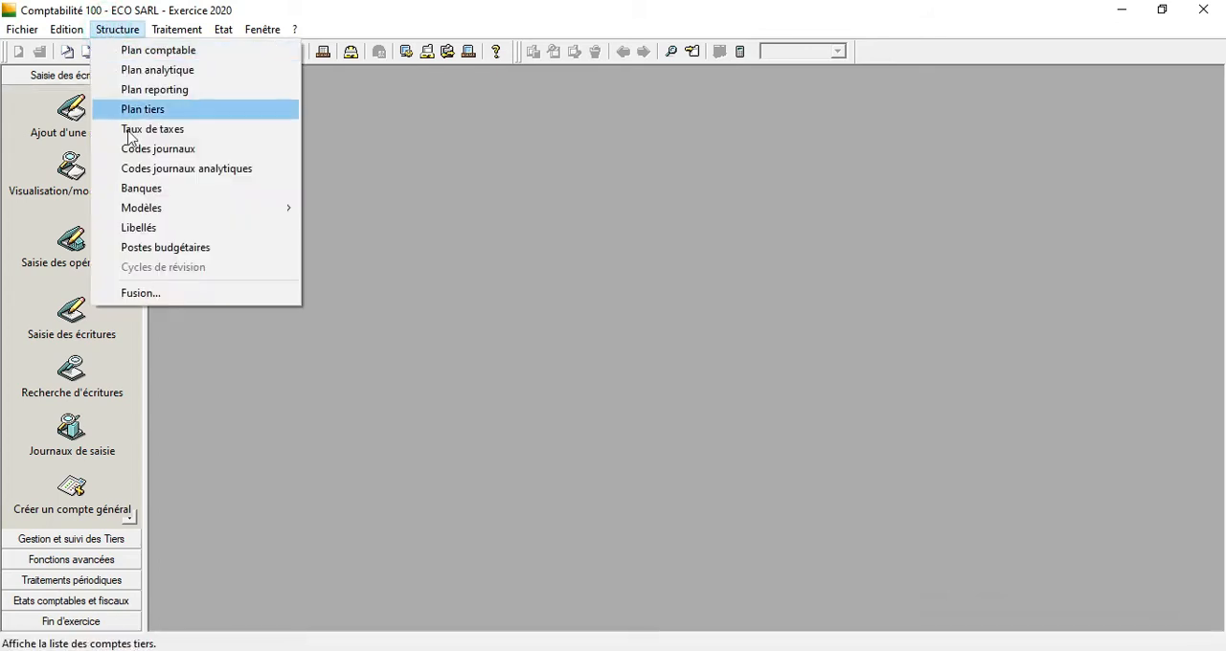
click(151, 191)
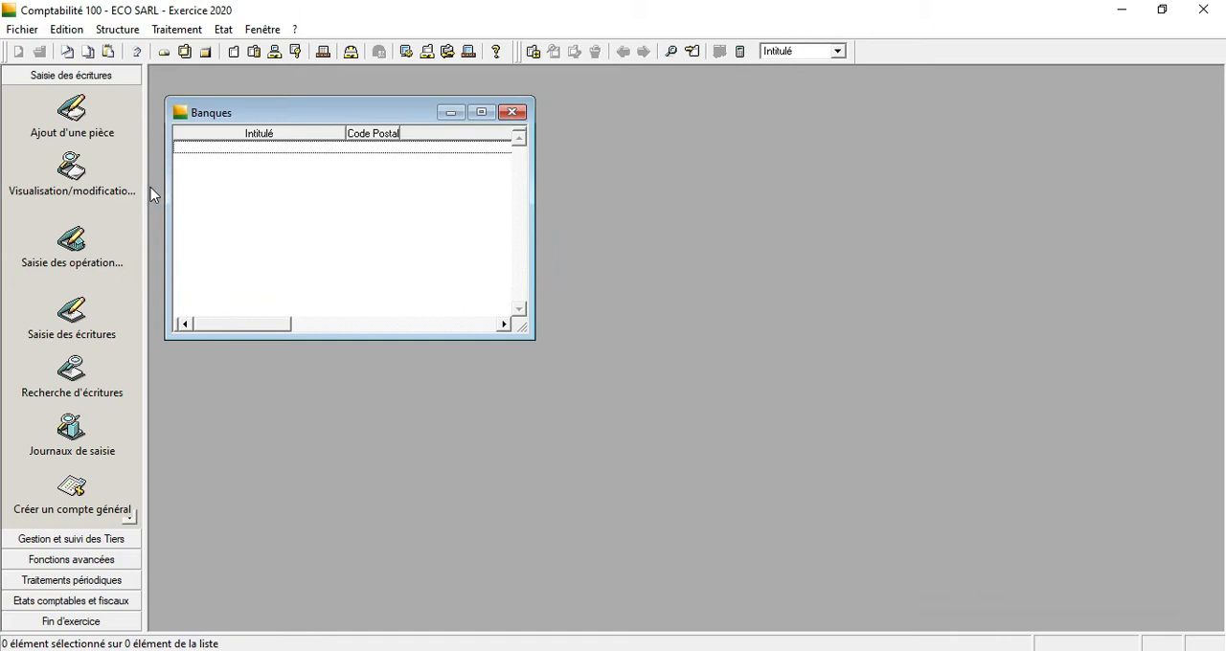
right_click(291, 210)
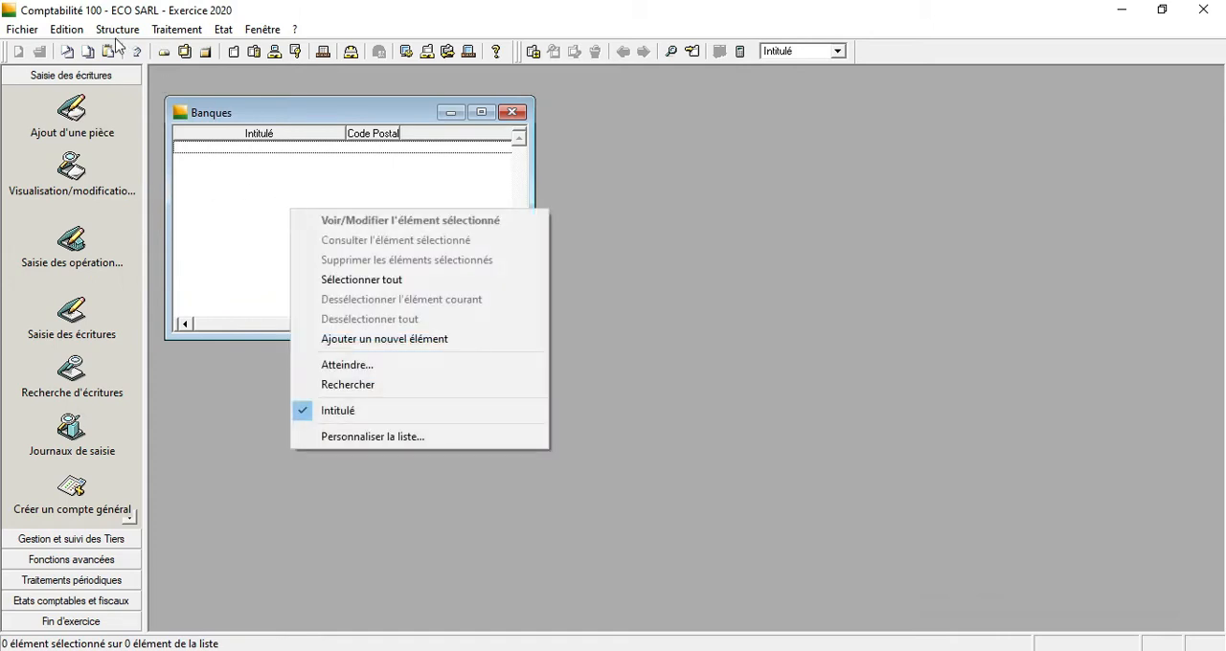
click(353, 338)
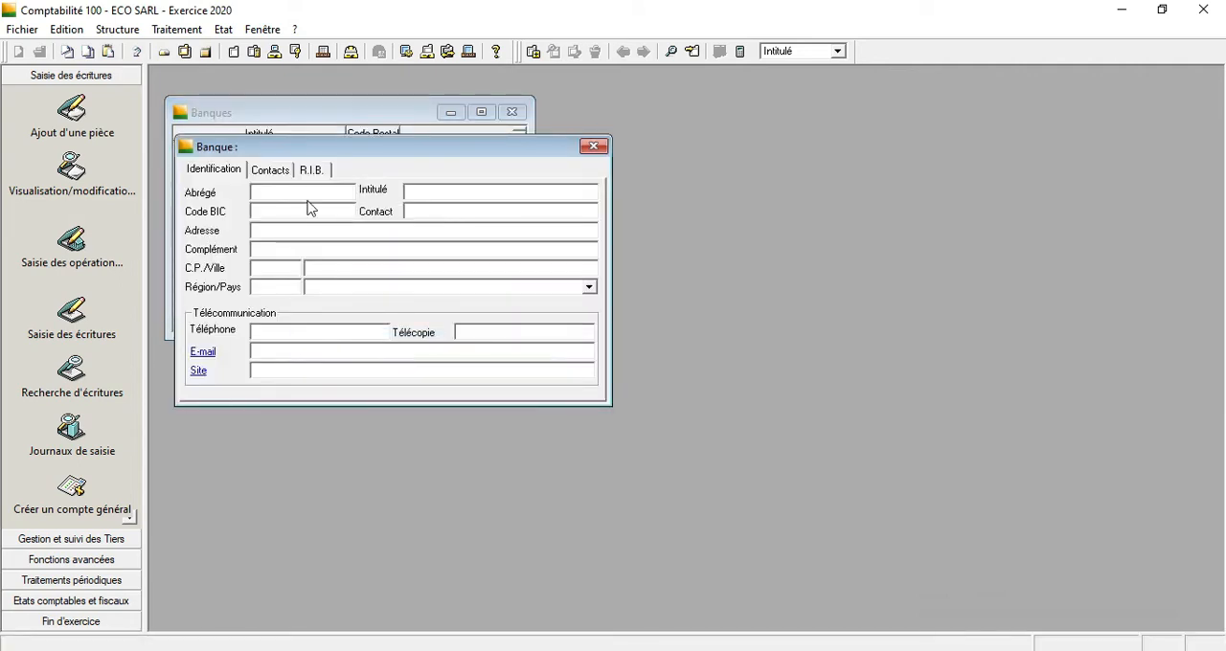
text(BANQUE POPULA)
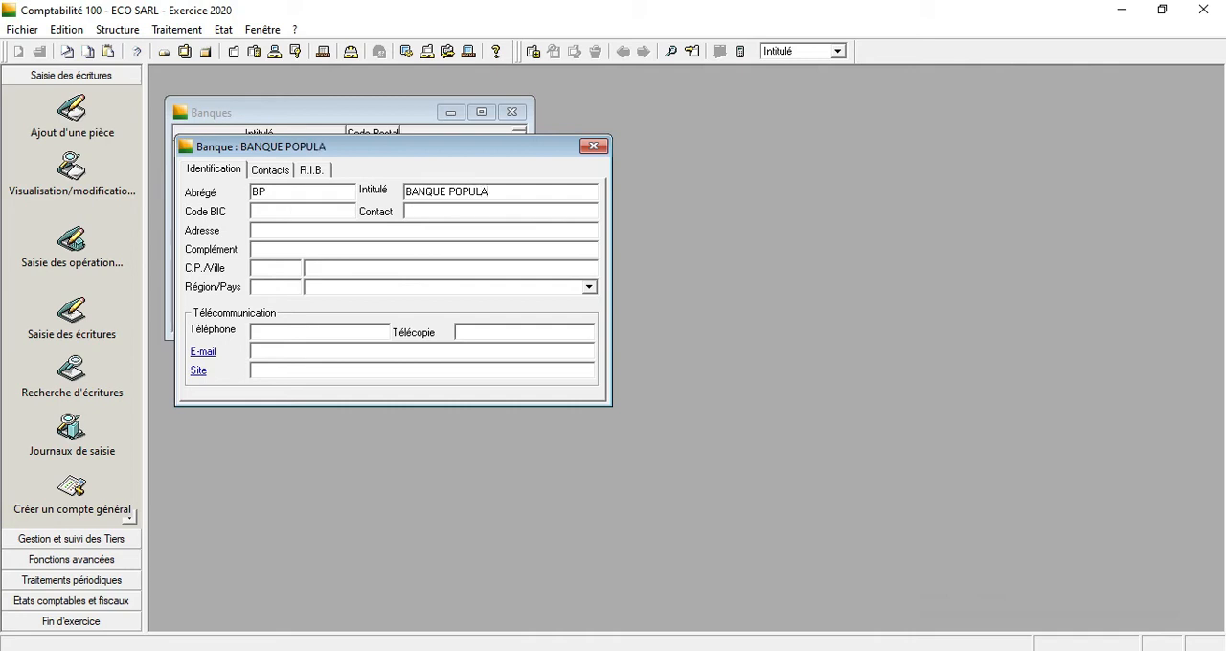
text(RE)
key(Tab)
click(258, 269)
text(CASA)
Go to the bank's R.I.B. details, passing through its contacts, and set the account structure to Autre.
click(276, 170)
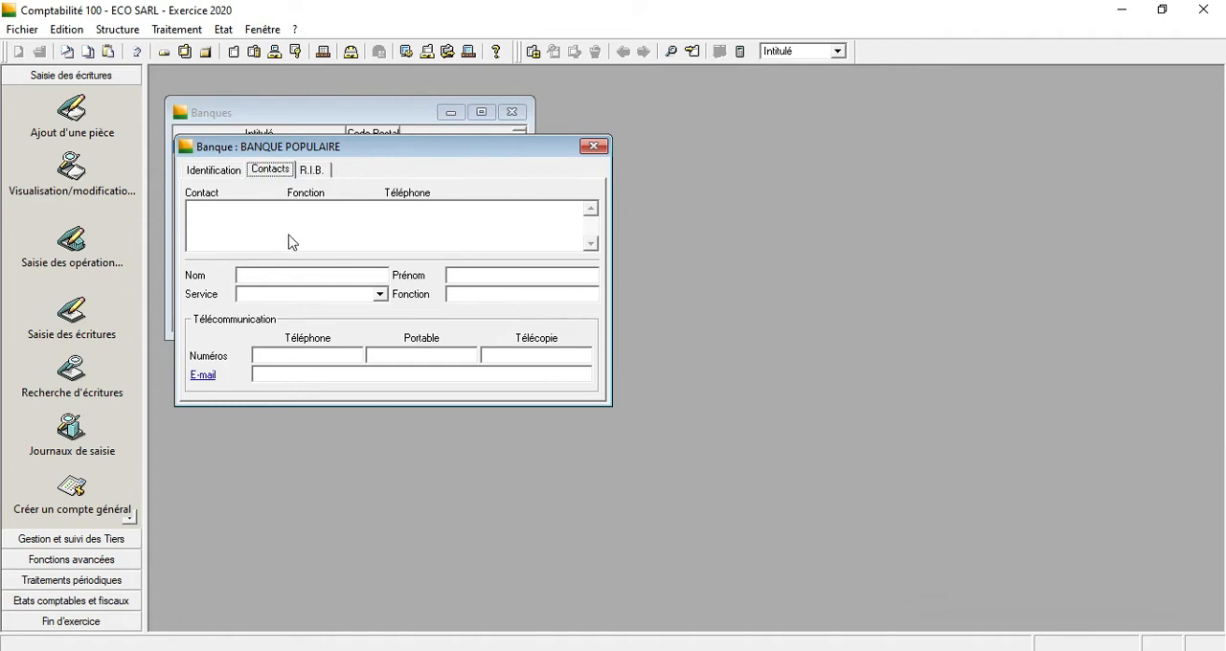
click(304, 169)
click(272, 170)
click(316, 170)
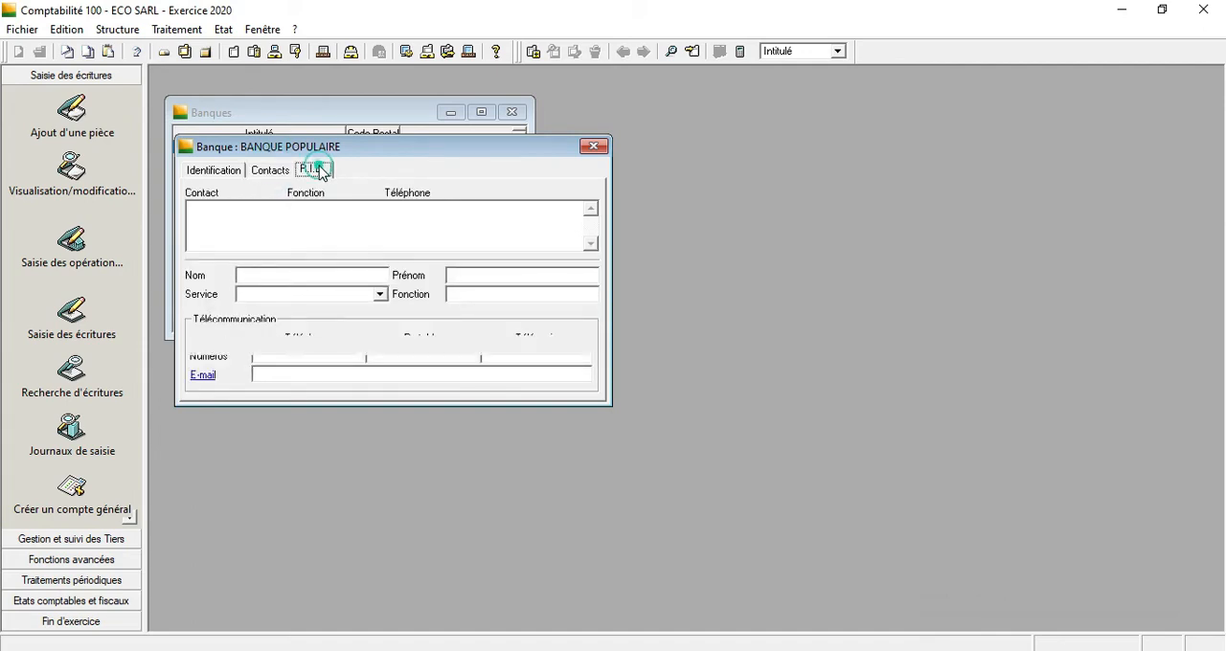
click(252, 303)
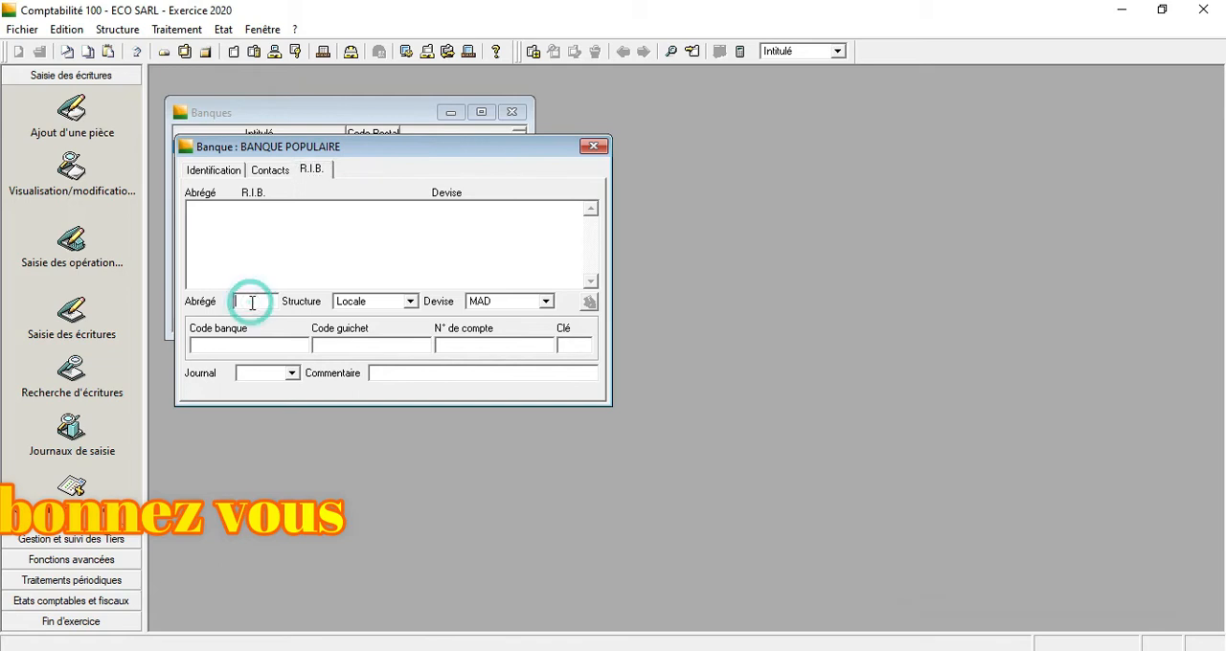
click(410, 301)
click(377, 315)
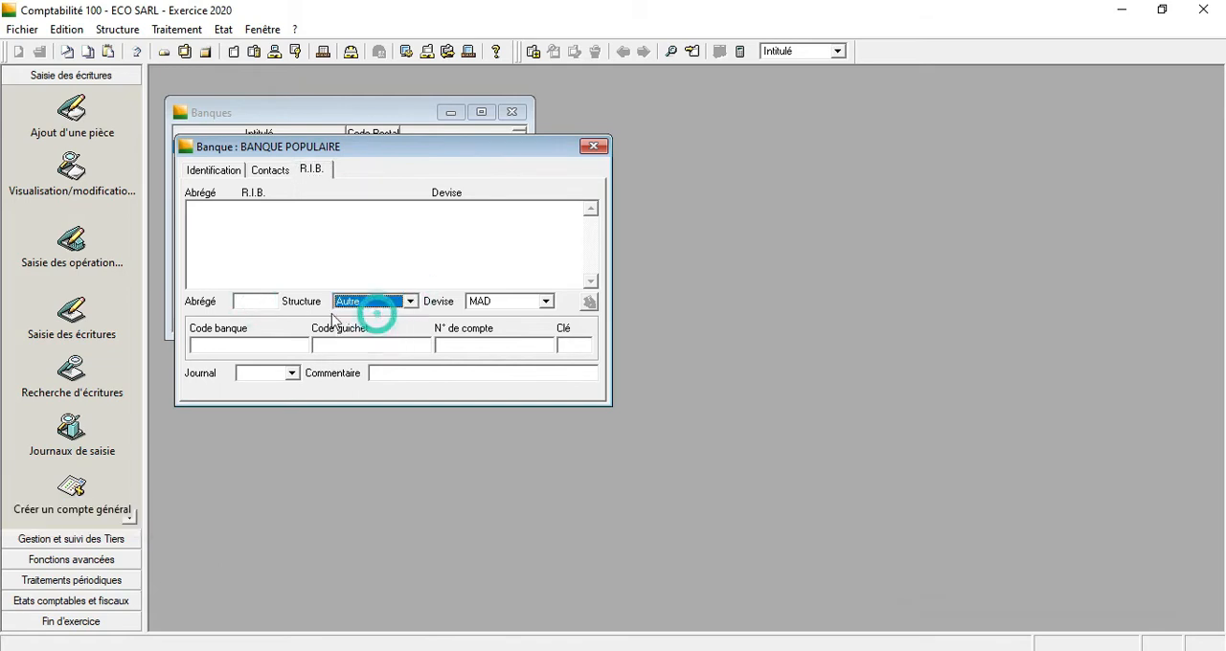
Add the R.I.B. entry abbreviated RB with its bank code, branch code, account number and key, and close the bank record and list.
click(262, 301)
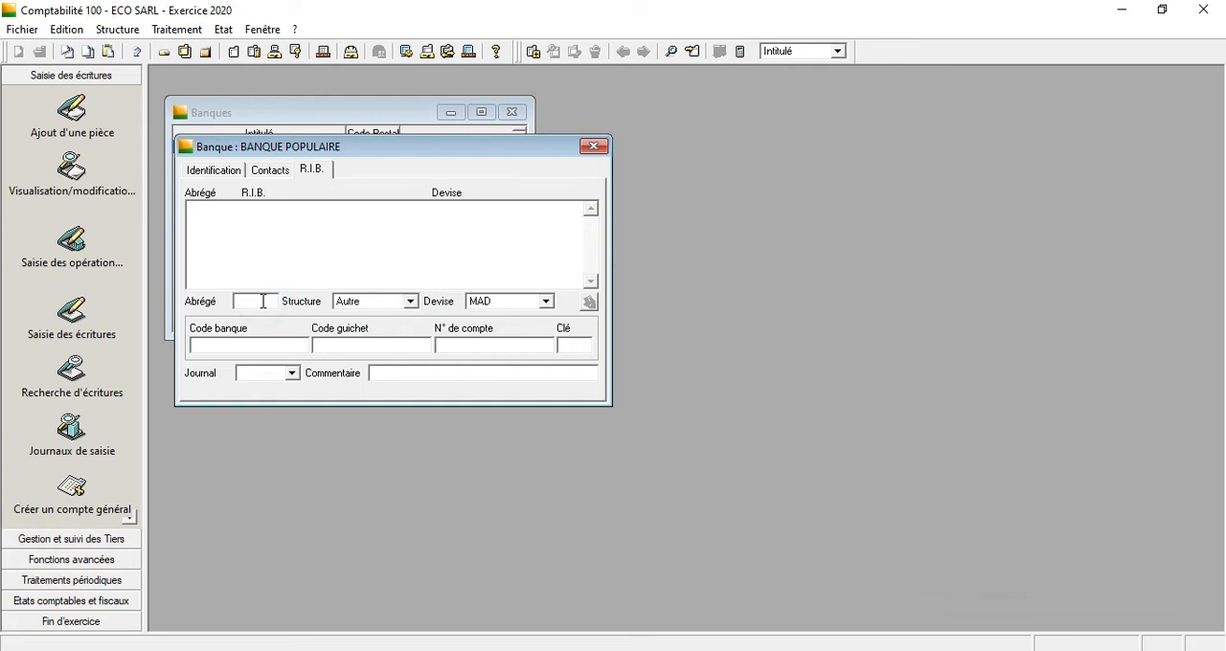
key(Tab)
key(Tab)
key(Tab)
text(0000000000000000000000000000000)
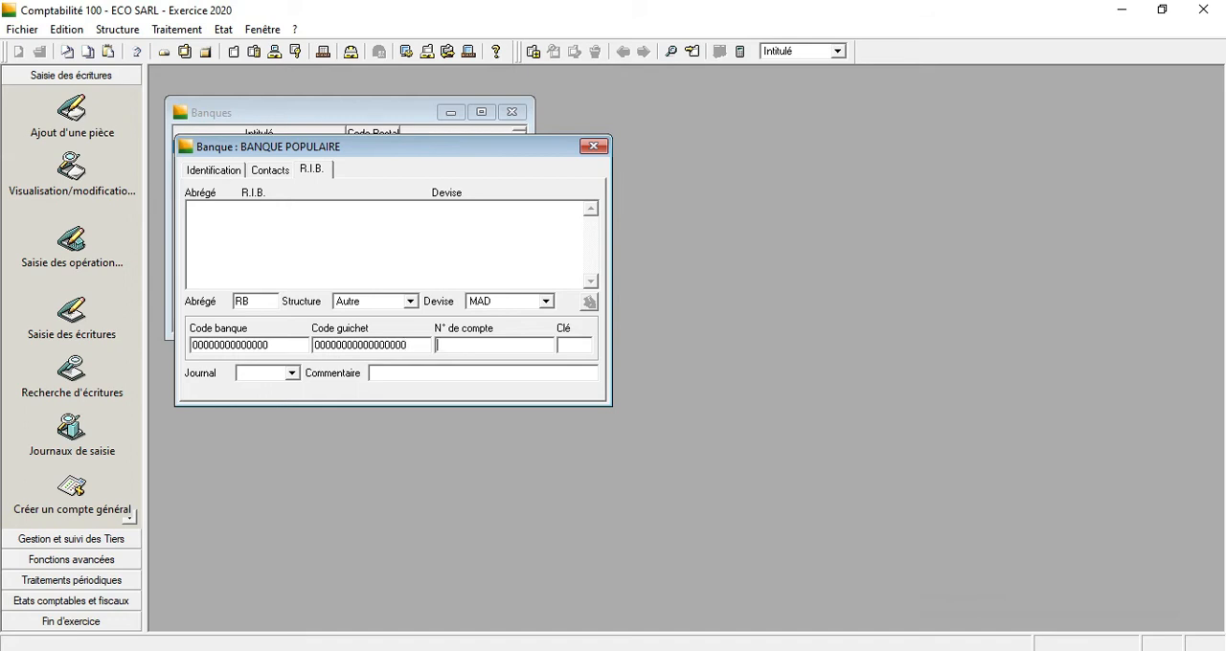
text(00000000000000000)
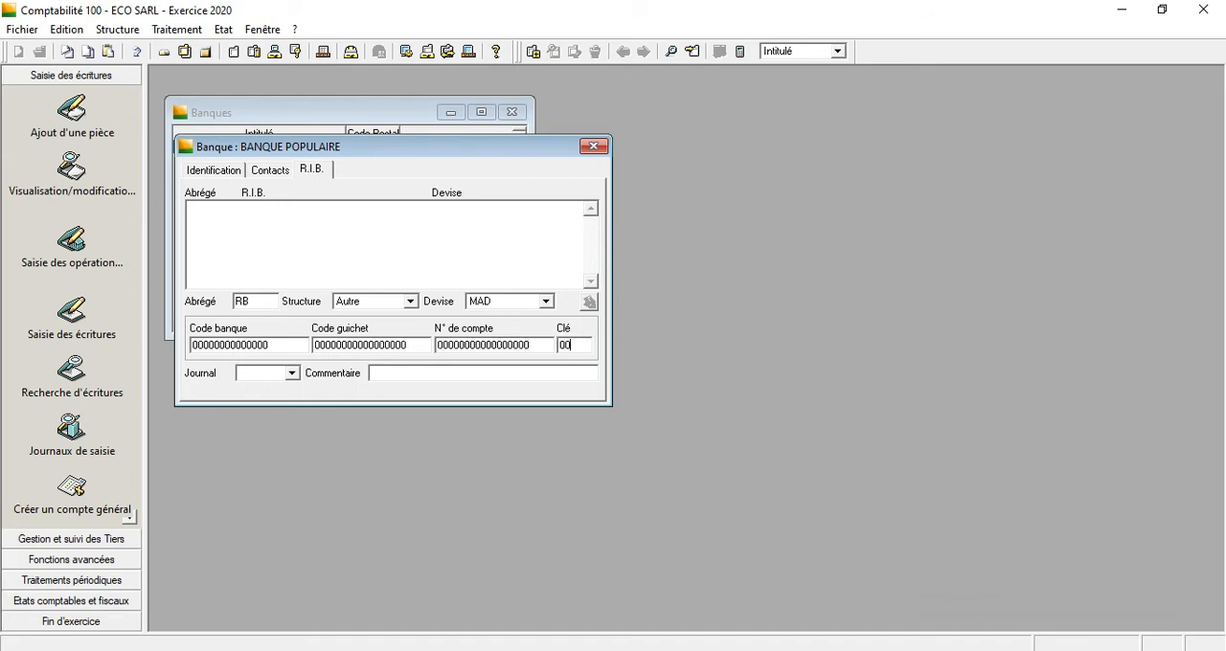
key(Return)
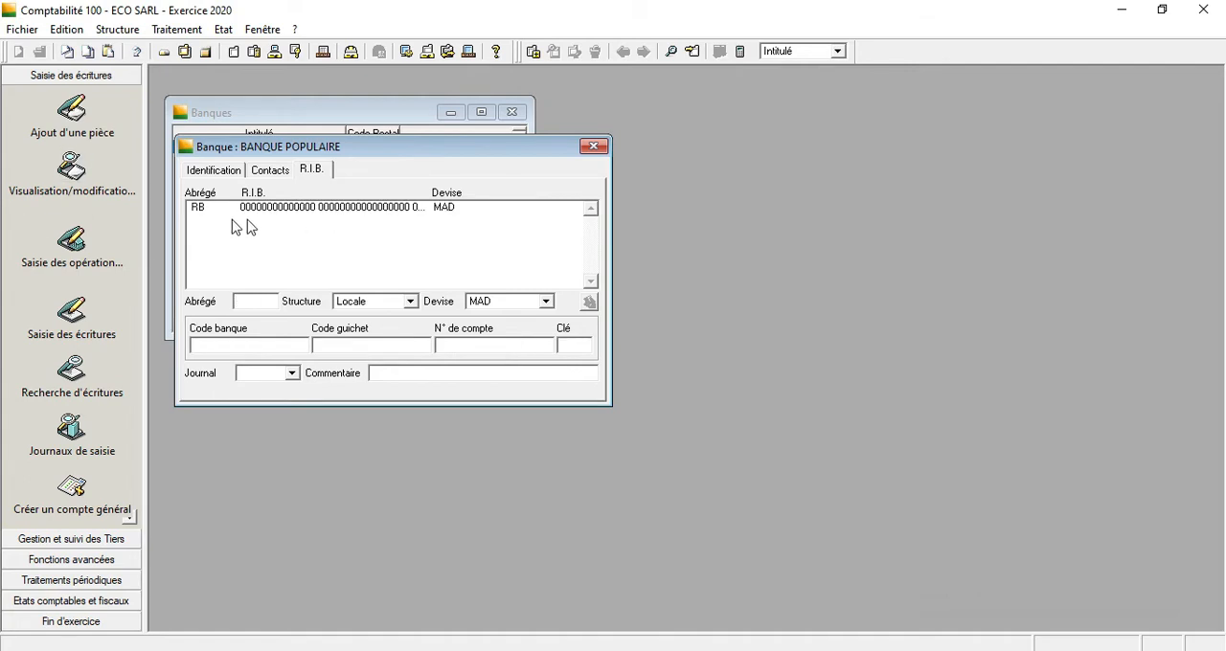
click(593, 147)
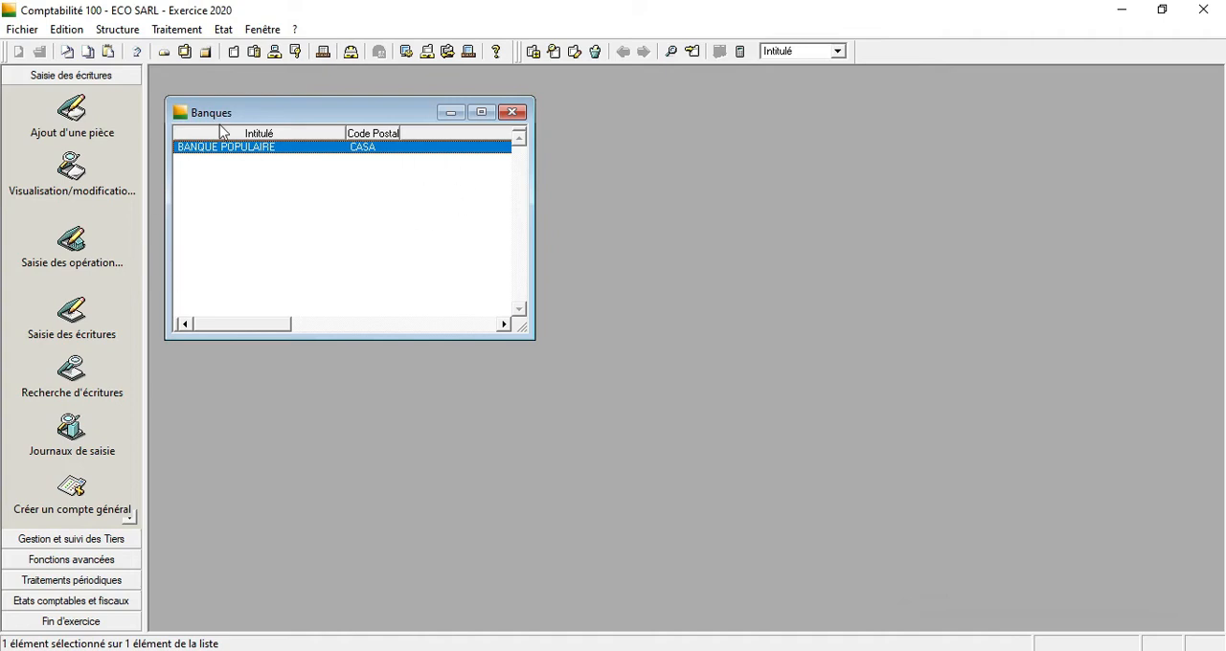
click(511, 112)
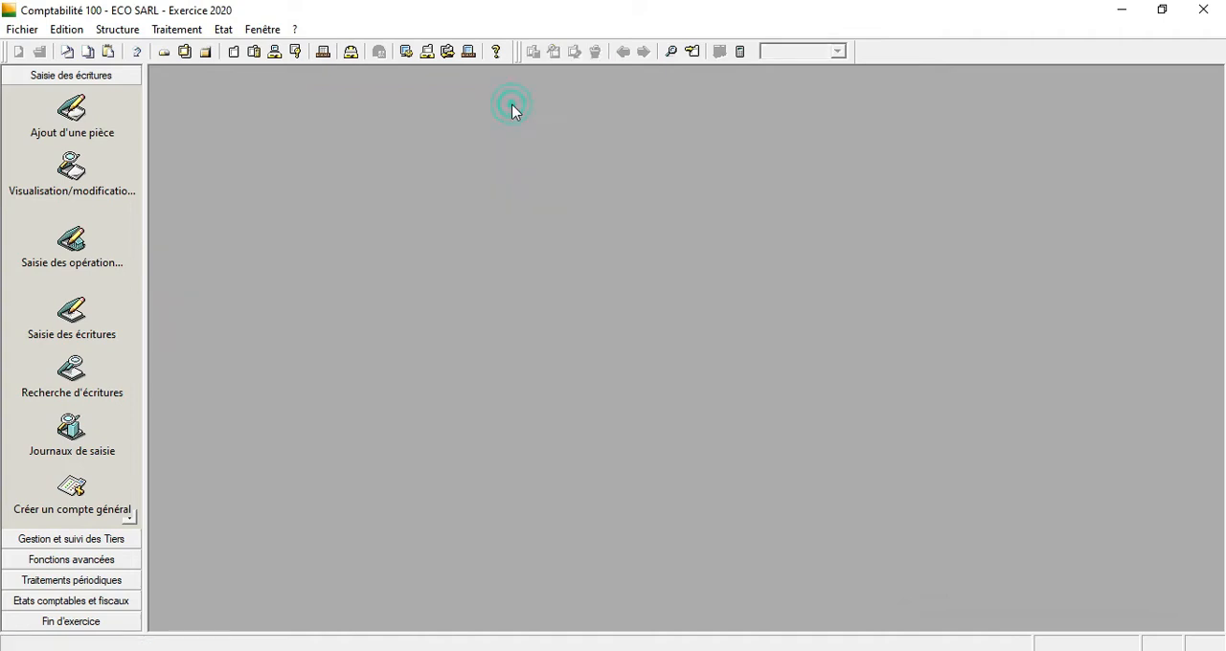
View the extracts of the BANQUE POPULAIRE account and its new-extract form in Gestion des extraits, without adding anything.
click(182, 29)
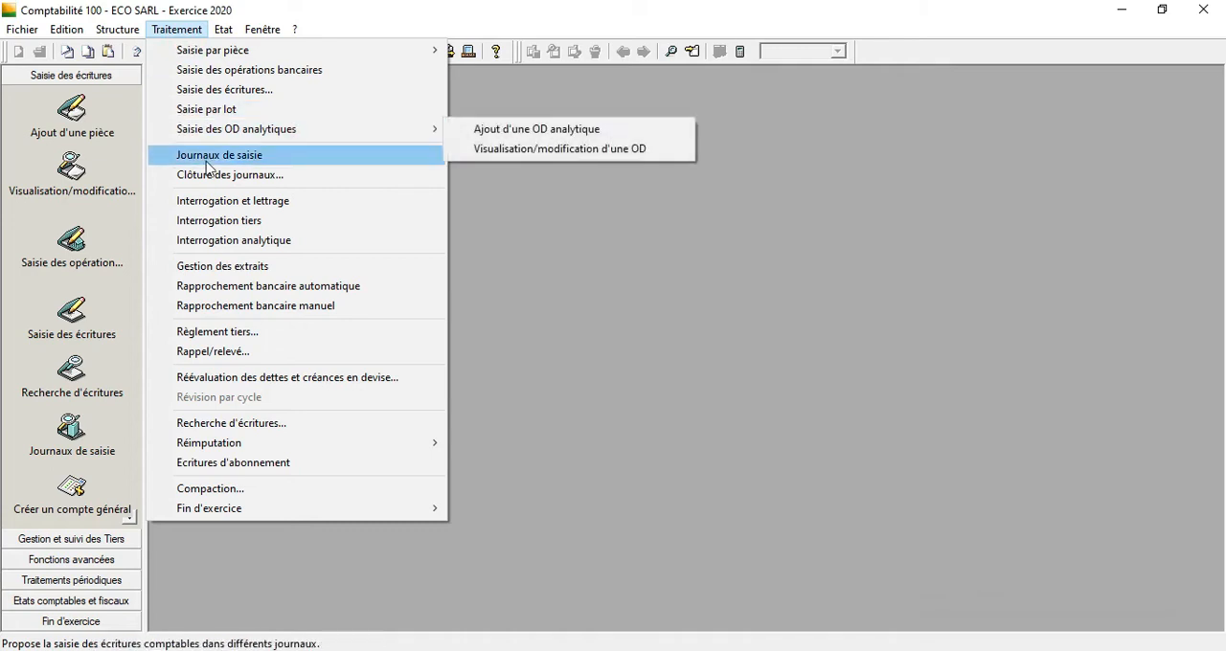
click(229, 268)
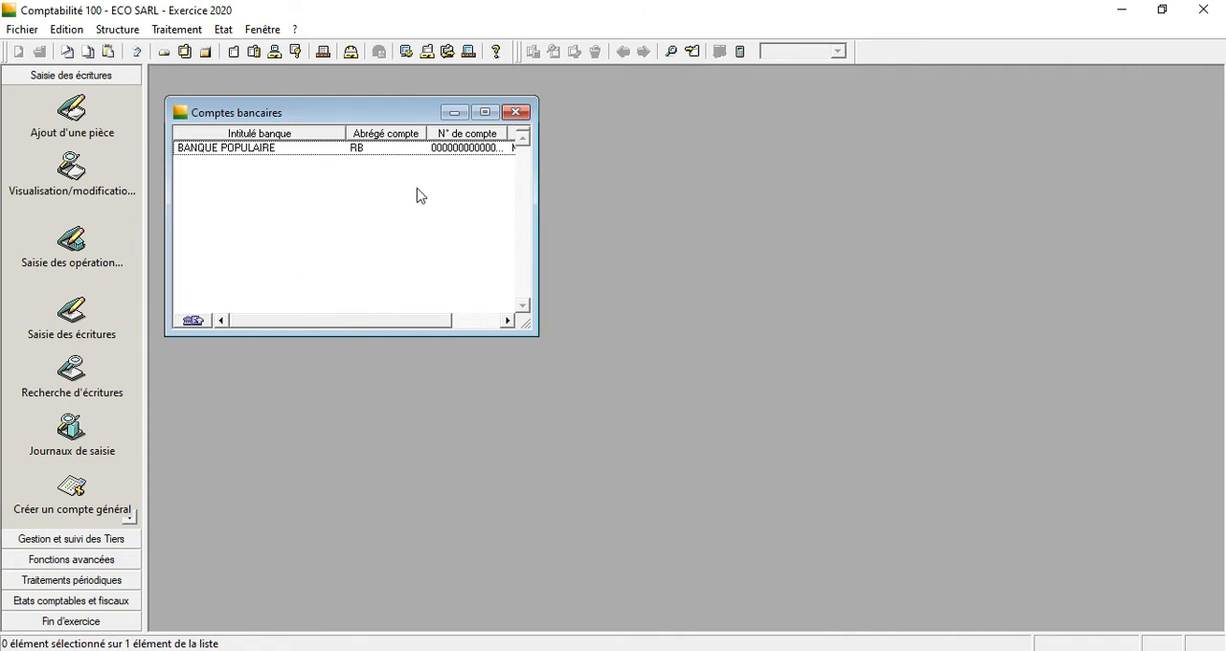
double_click(287, 154)
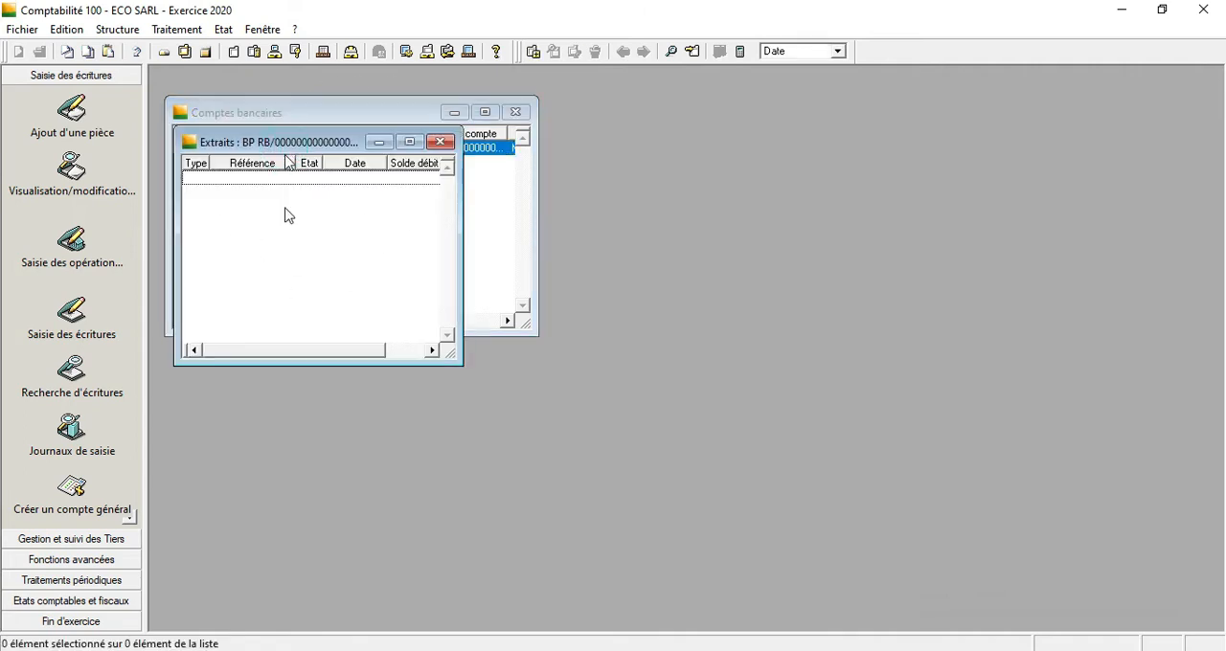
right_click(285, 279)
click(369, 403)
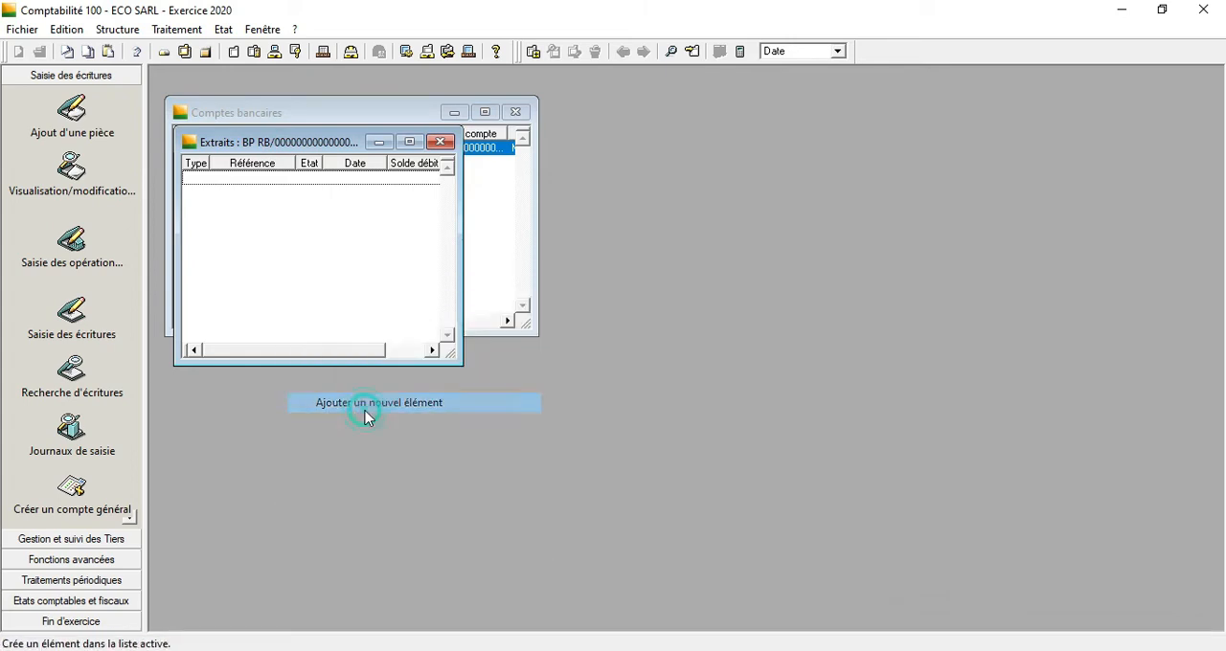
click(737, 172)
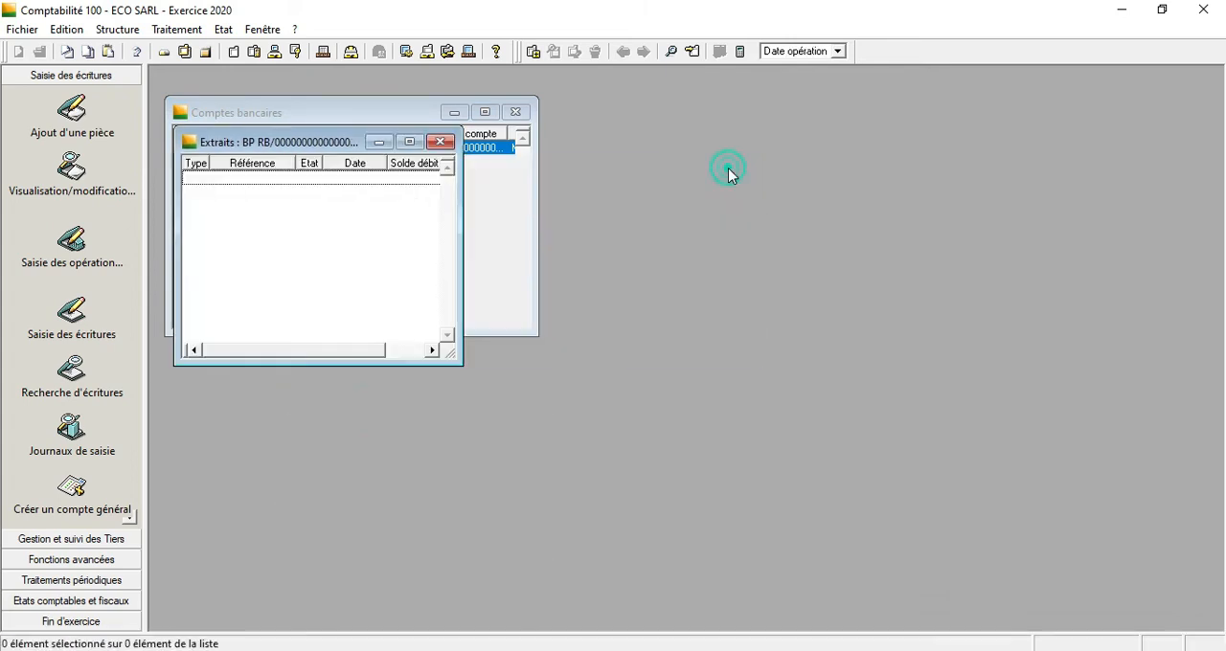
click(441, 141)
click(516, 112)
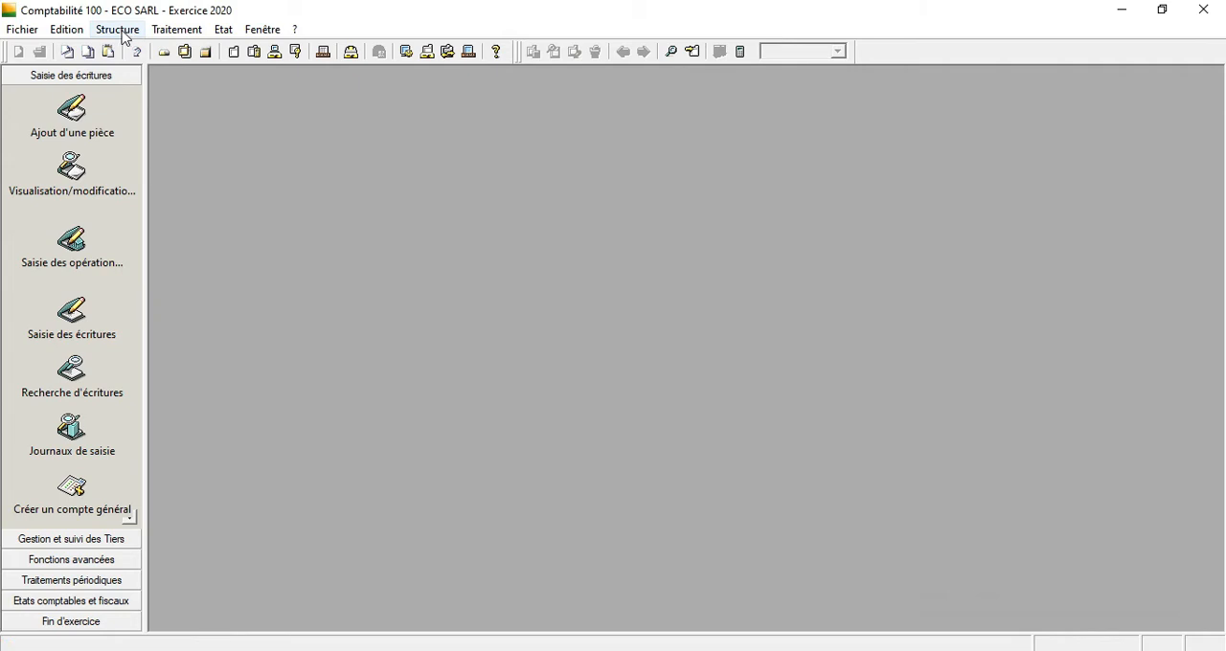
Reopen Gestion des extraits, look over the extracts list of the BANQUE POPULAIRE account, and close it.
click(117, 30)
mouse_move(178, 29)
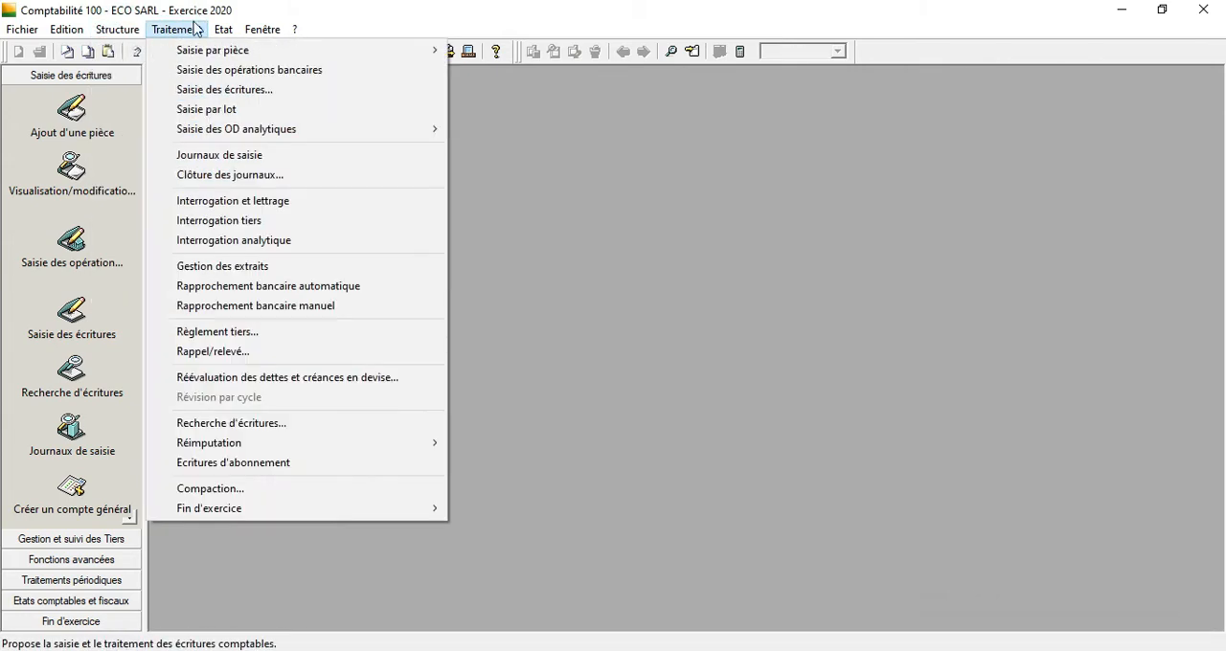
click(242, 266)
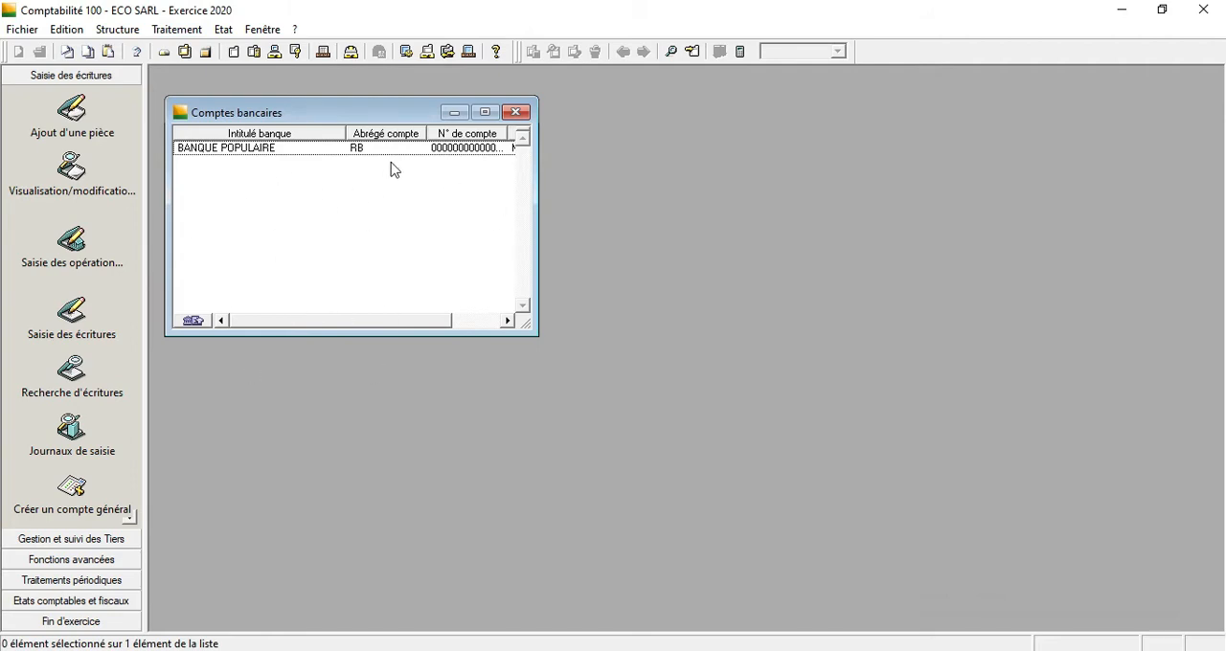
double_click(312, 149)
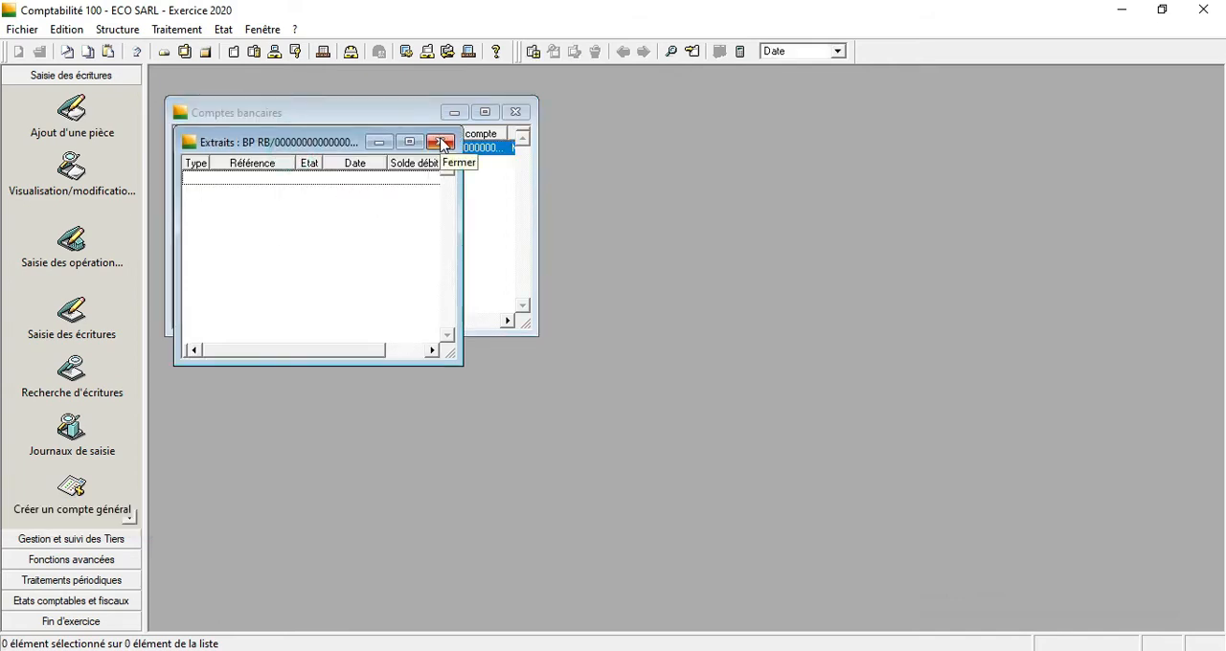
click(442, 143)
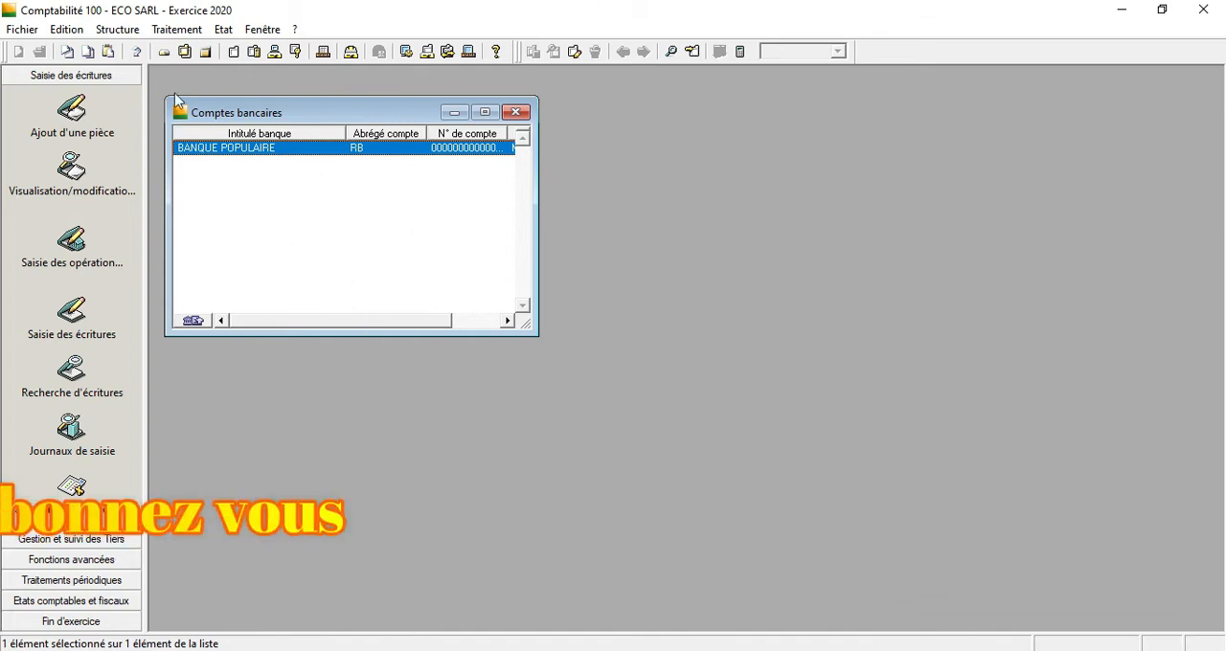
click(514, 112)
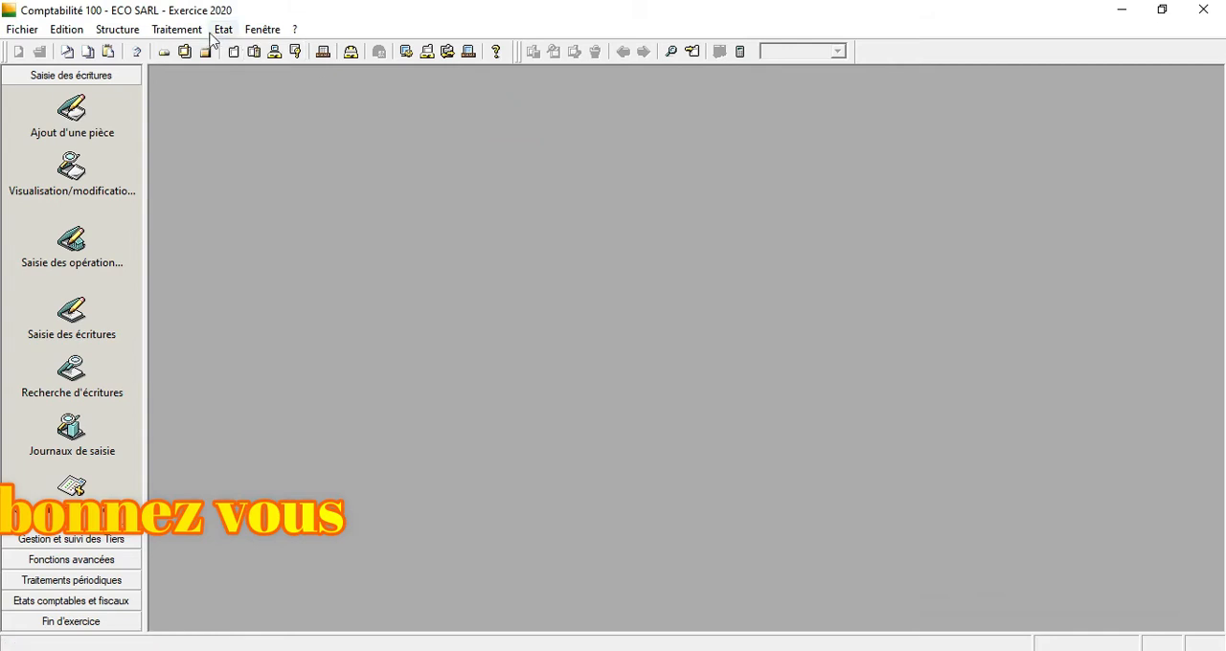
Display the entry journals full size and look through the monthly BQ bank journals.
click(189, 30)
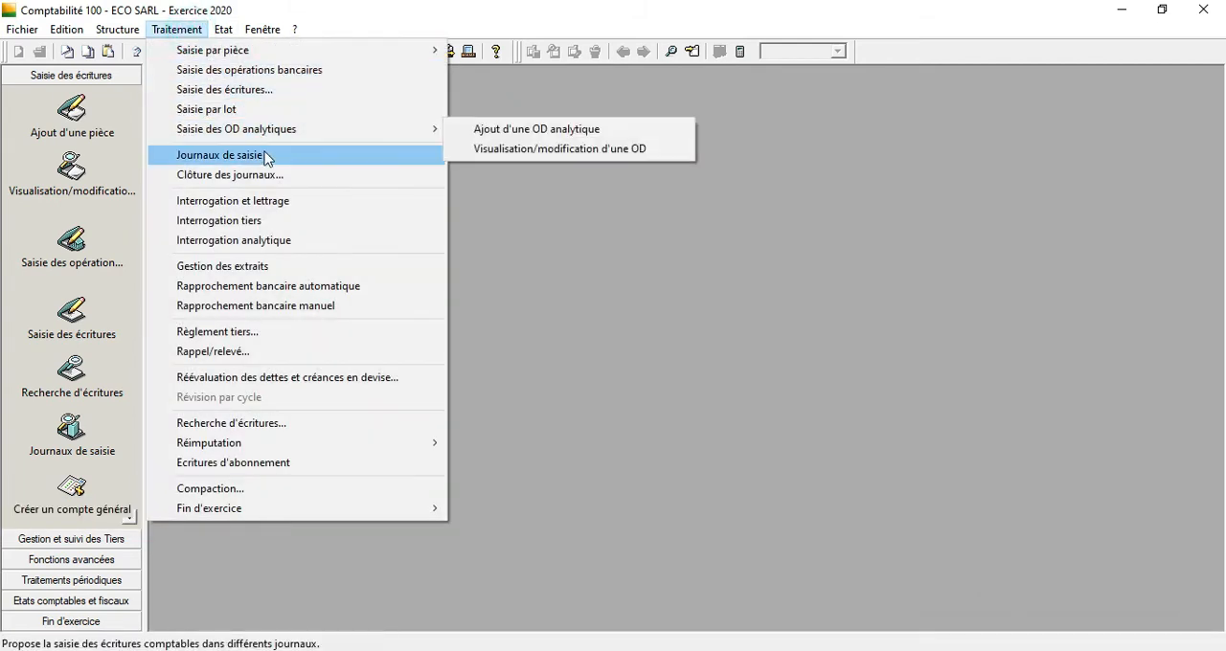
click(316, 158)
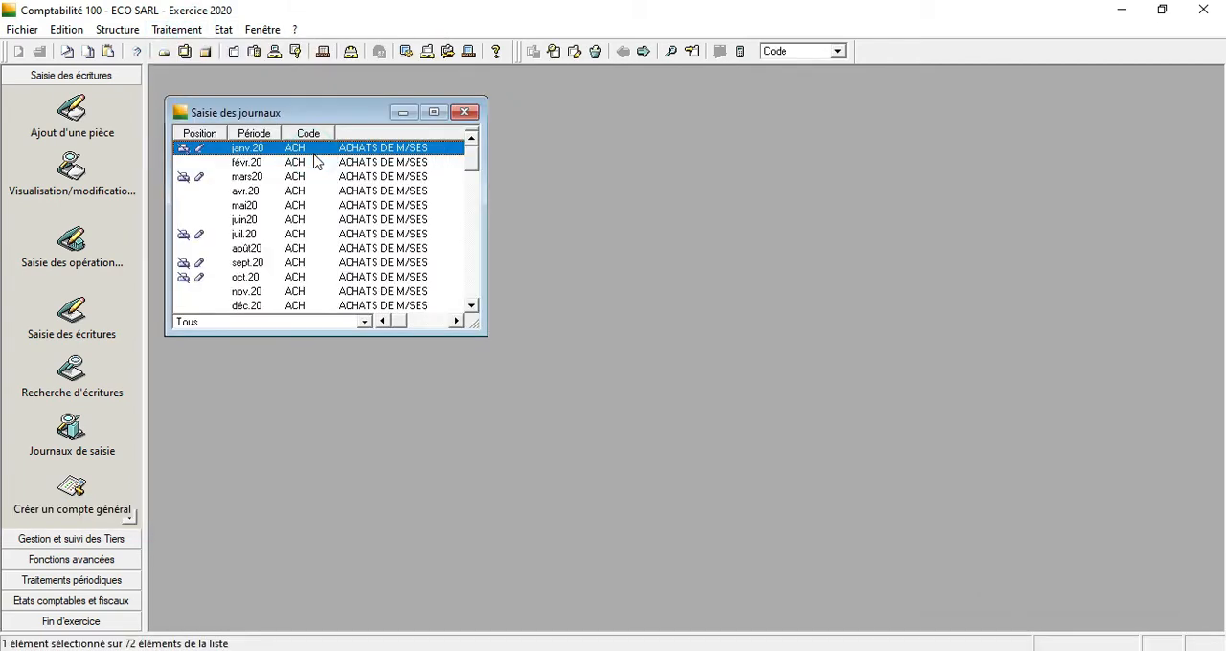
click(425, 115)
drag(1205, 184, 1222, 283)
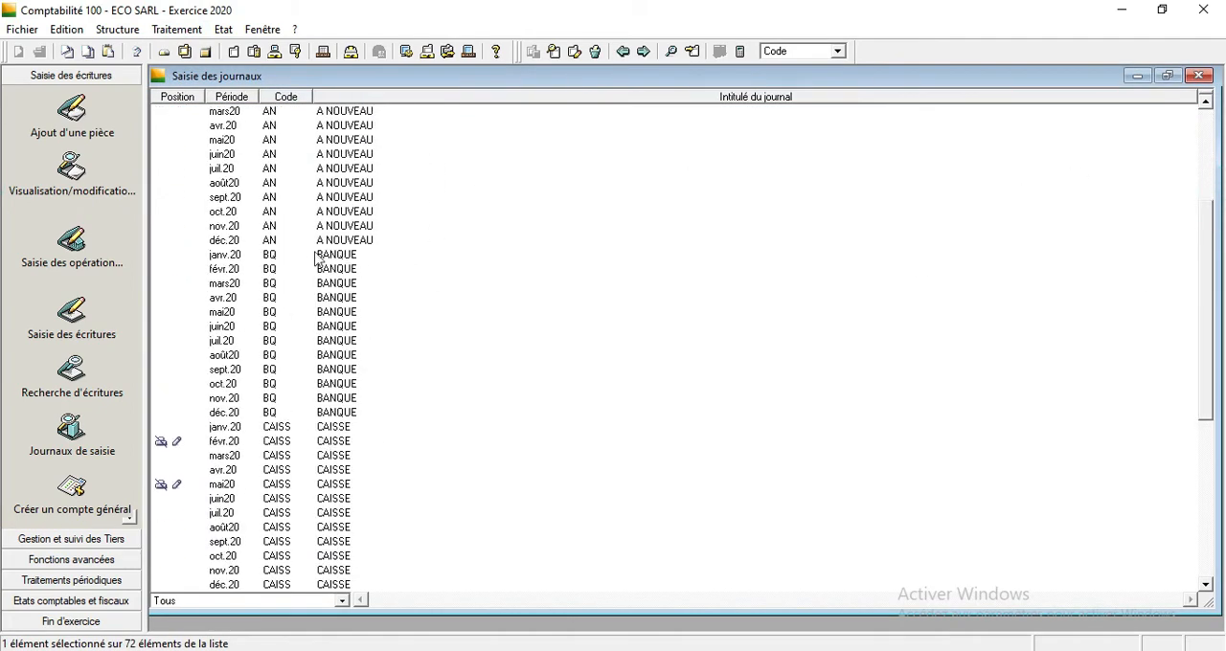
click(1198, 75)
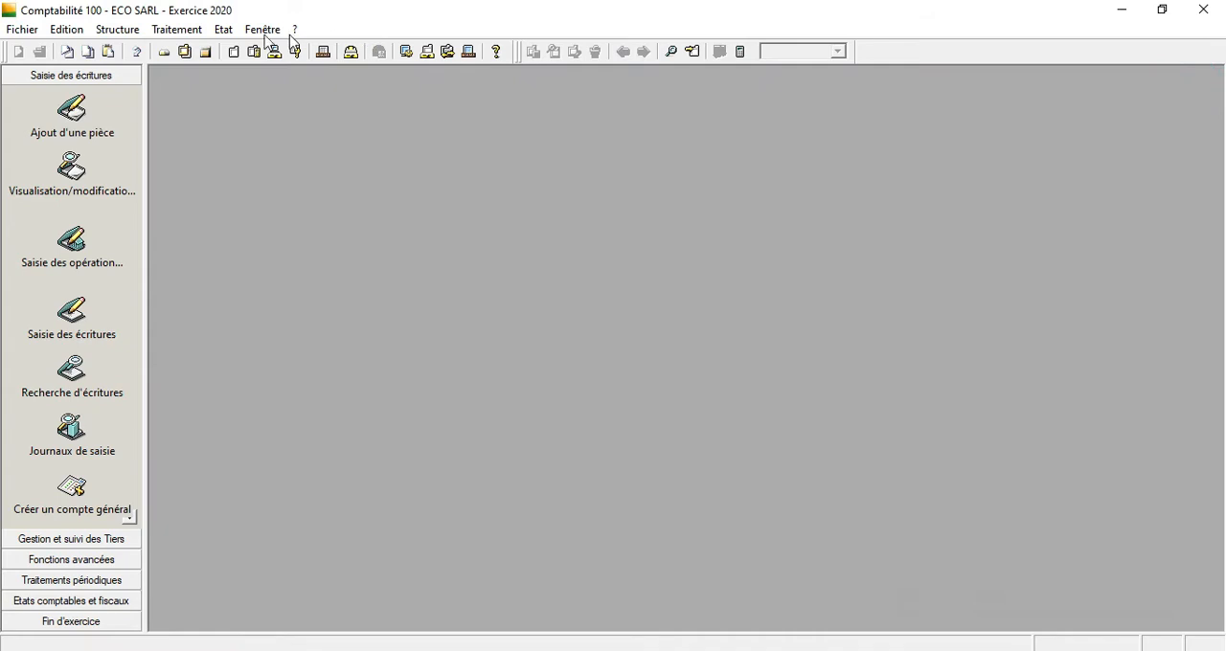
click(190, 32)
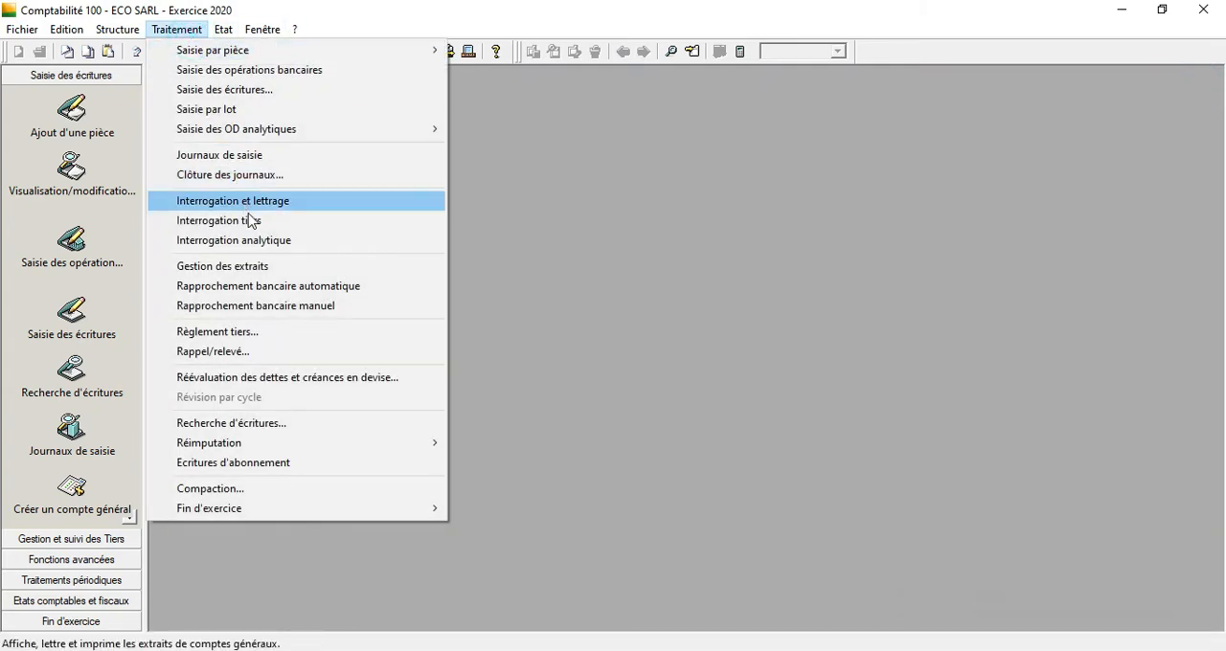
click(278, 272)
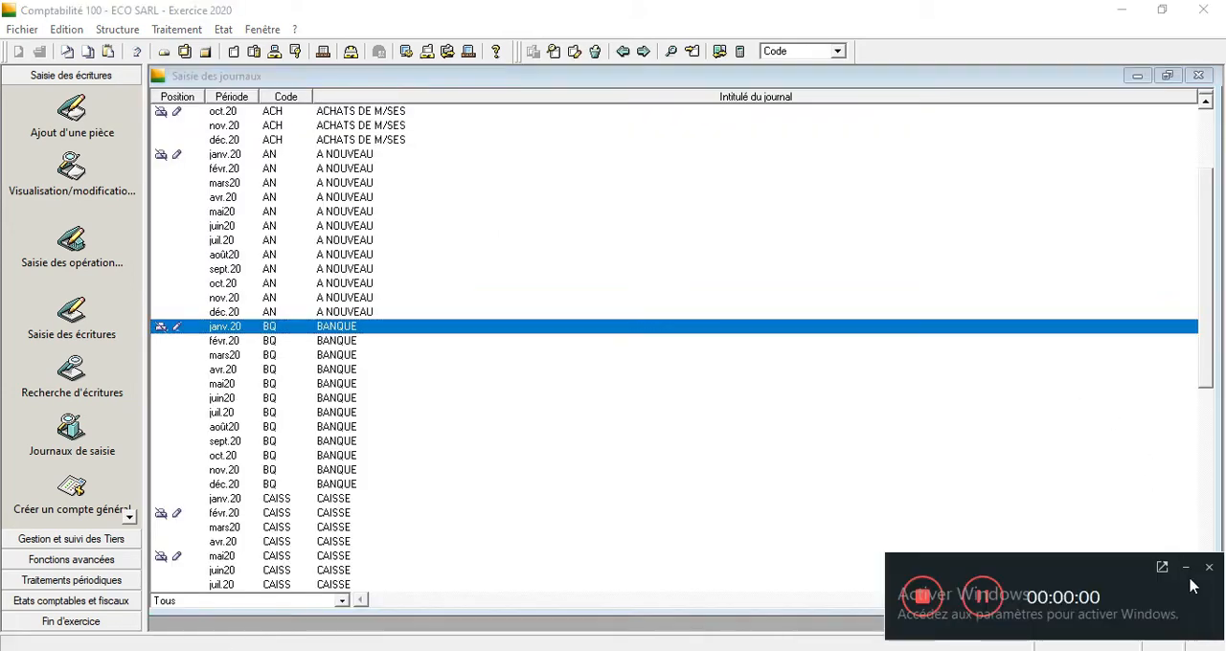
click(1190, 573)
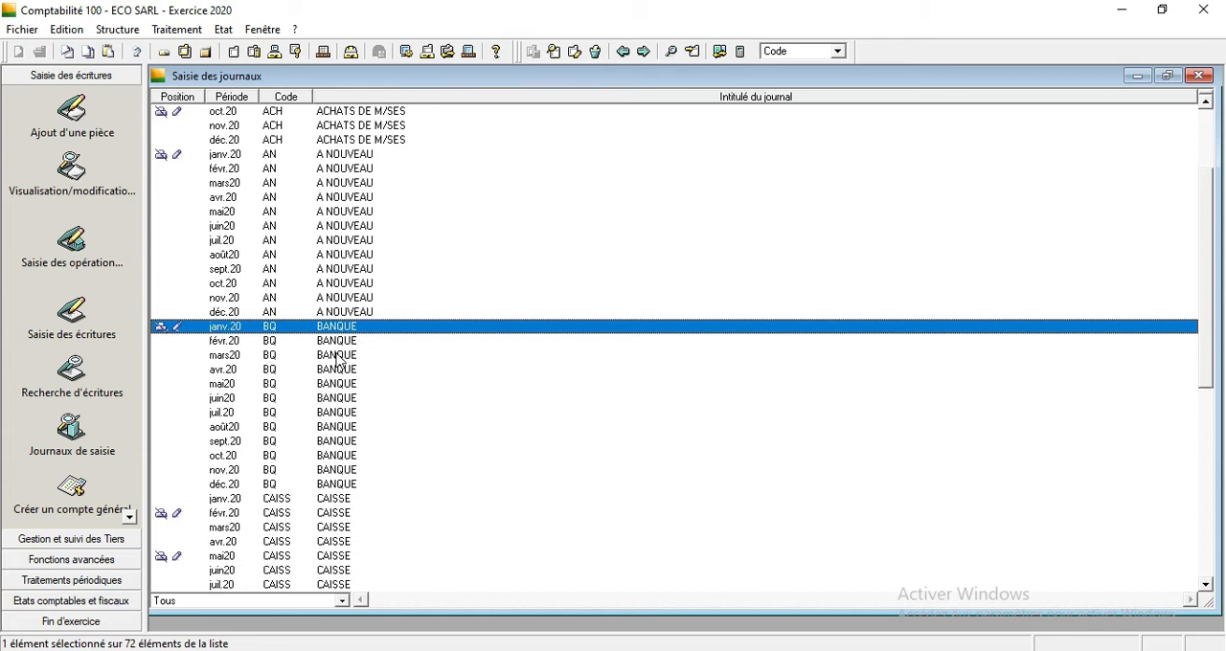
Open the January 2020 BANQUE journal full size and review its supplier payment, client payment and VAT entries.
double_click(254, 334)
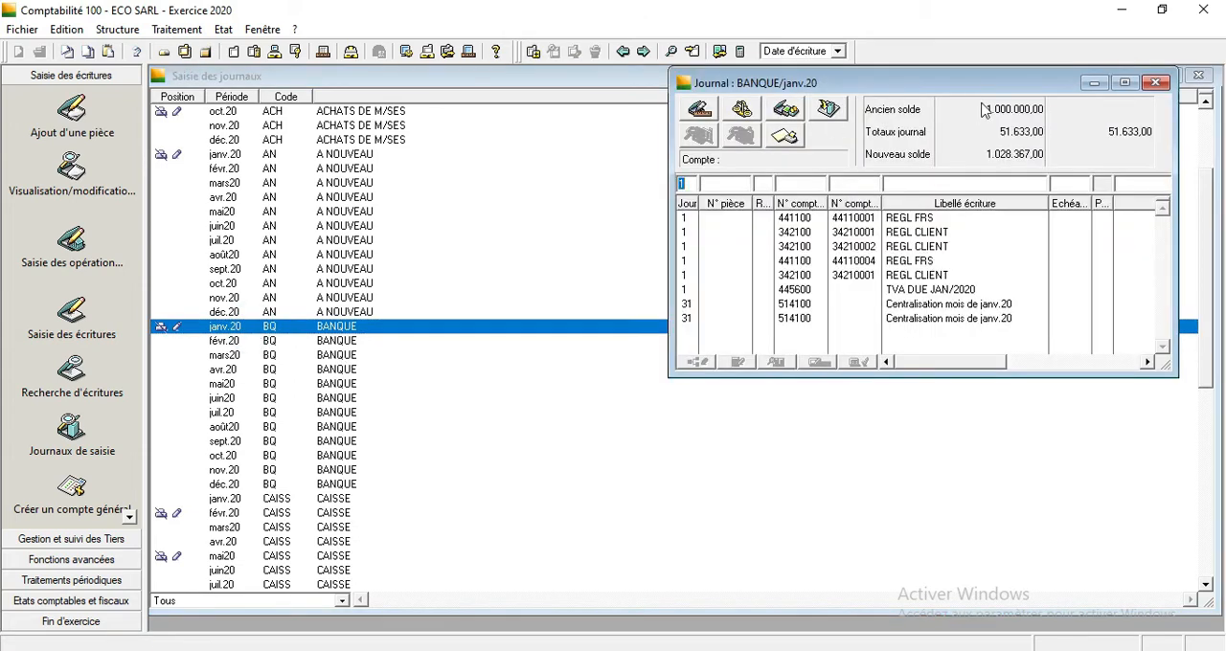
drag(1062, 82, 735, 144)
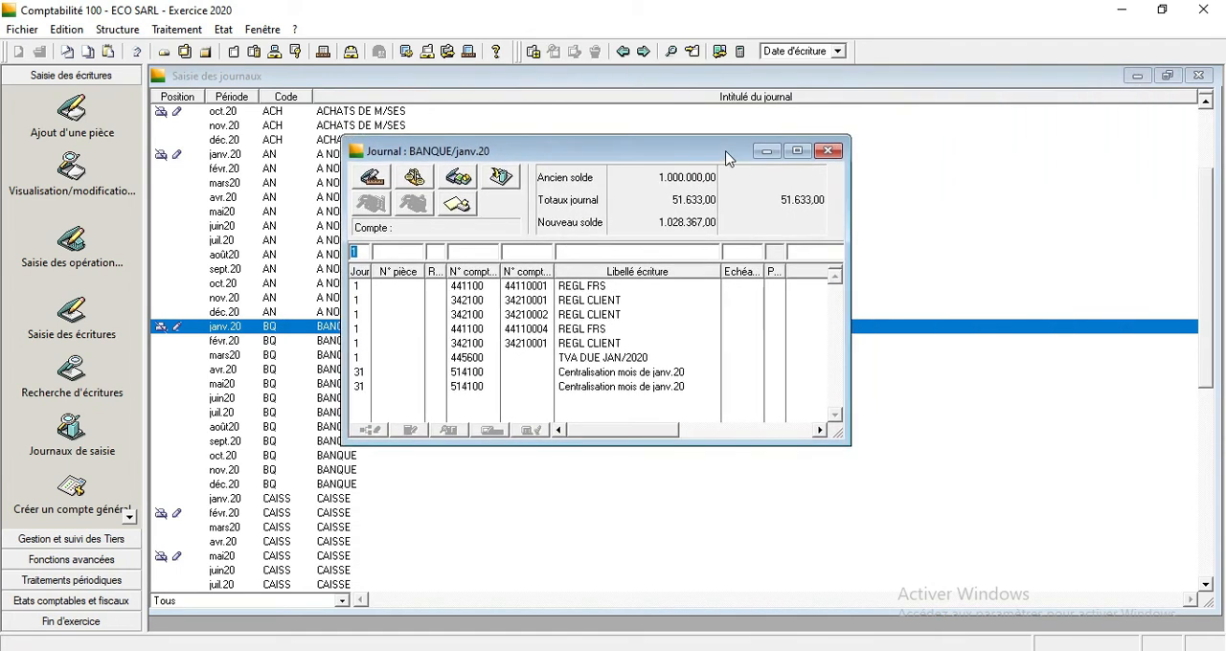
click(796, 151)
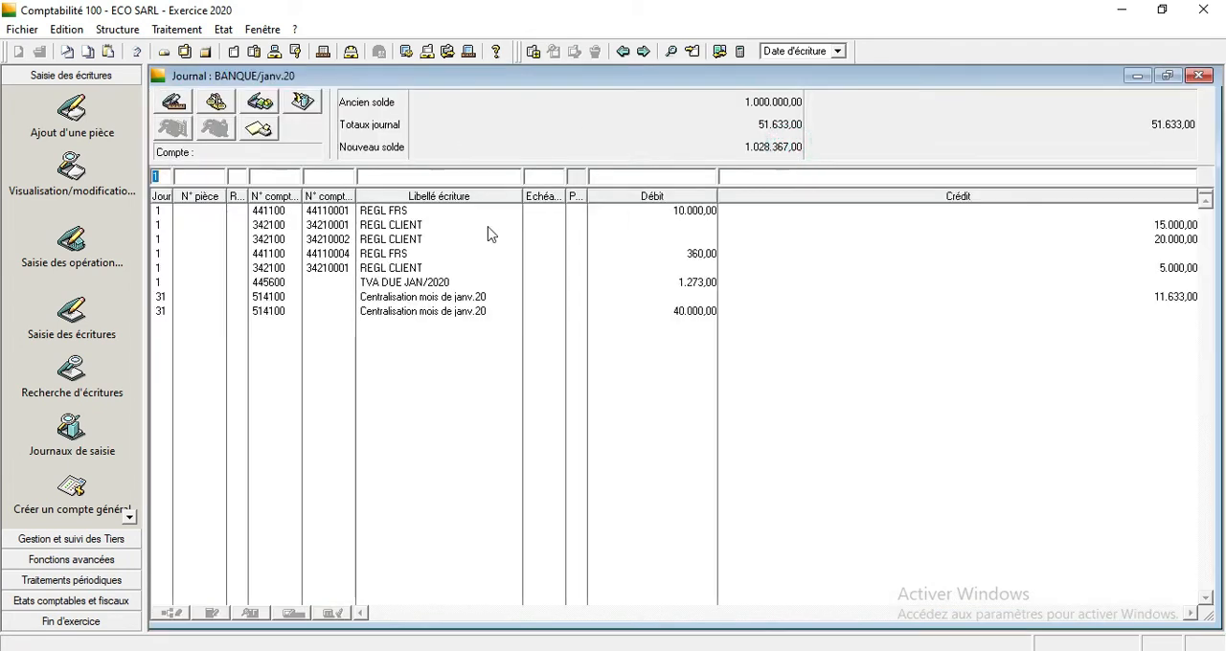
click(384, 214)
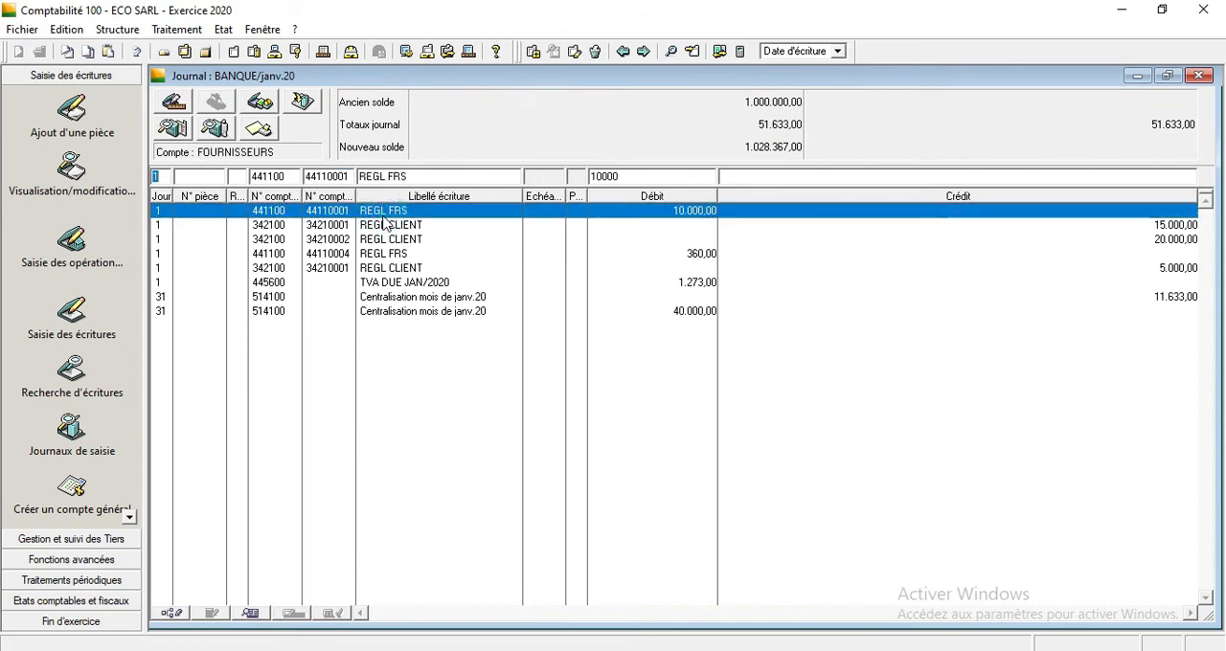
click(424, 254)
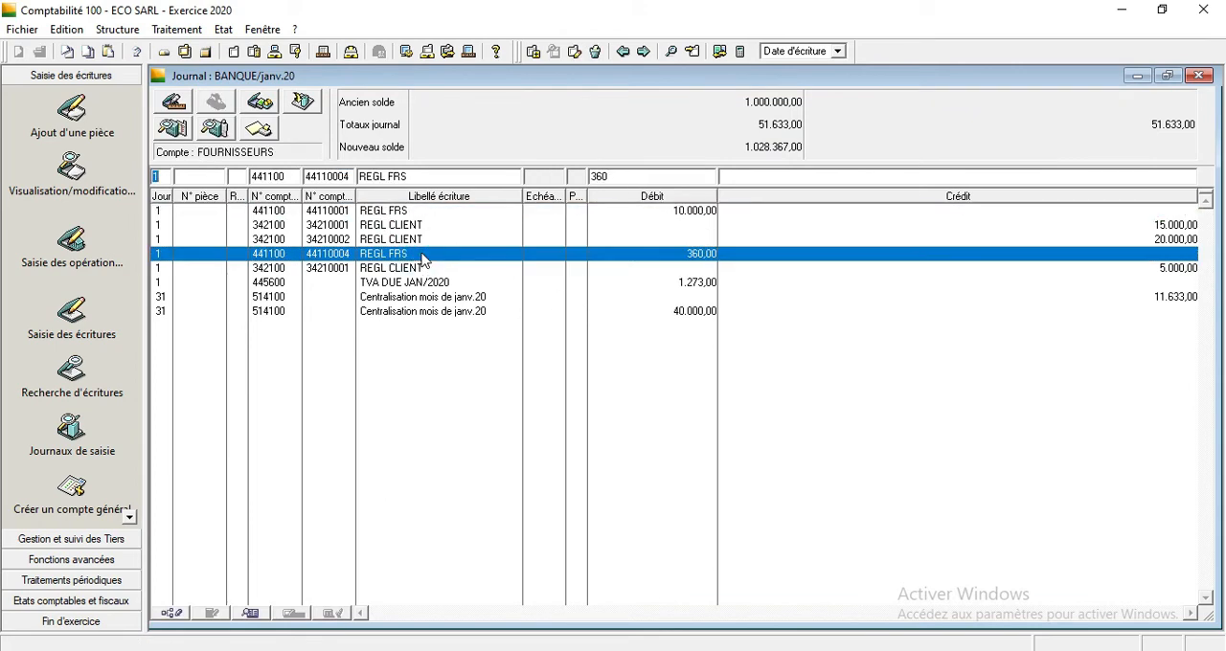
click(424, 284)
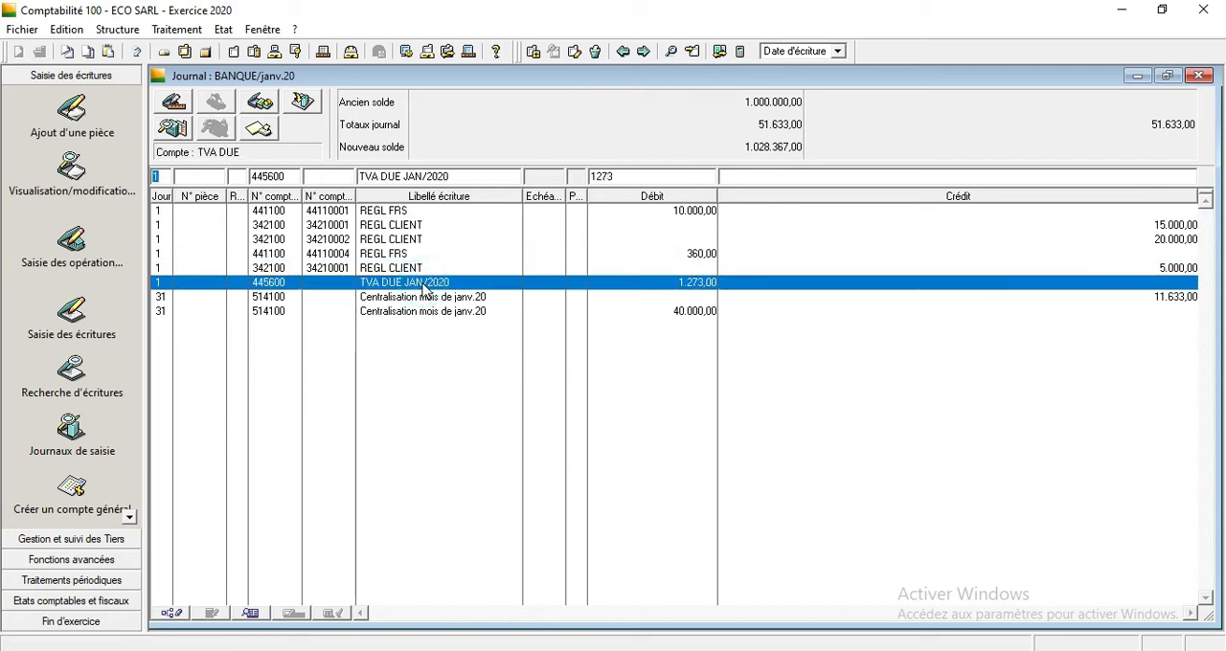
click(1189, 226)
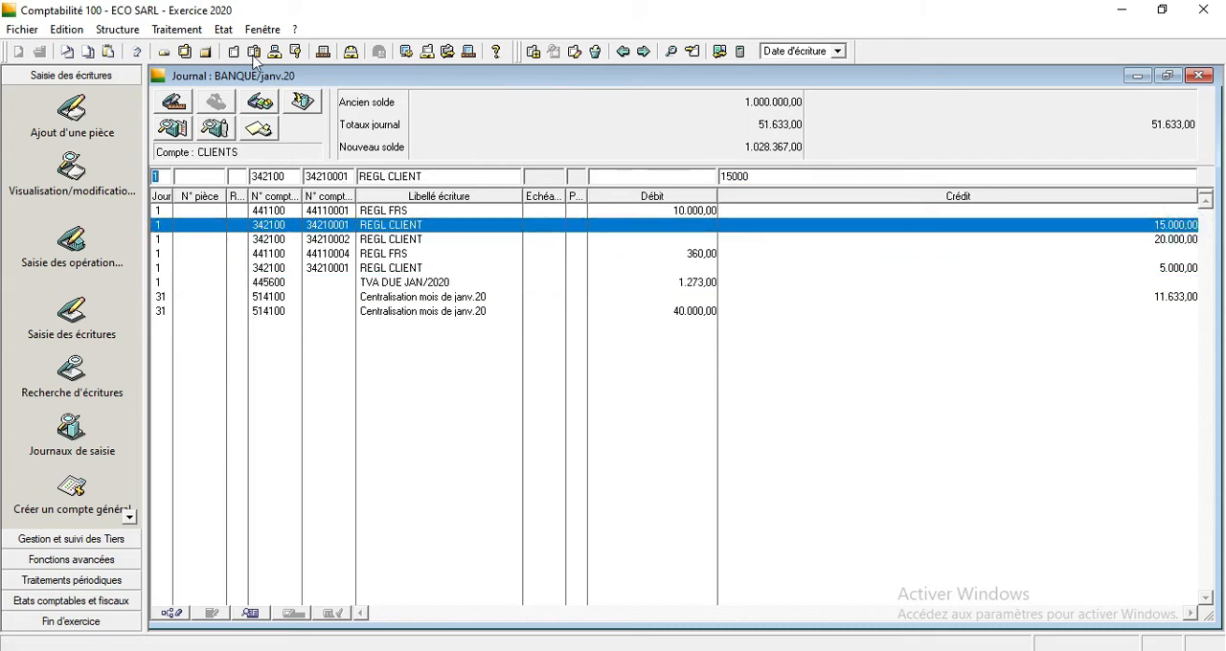
Open extract Ext.31/01/20 of the BANQUE POPULAIRE account from Gestion des extraits, leaving only it in front of the journal.
click(177, 30)
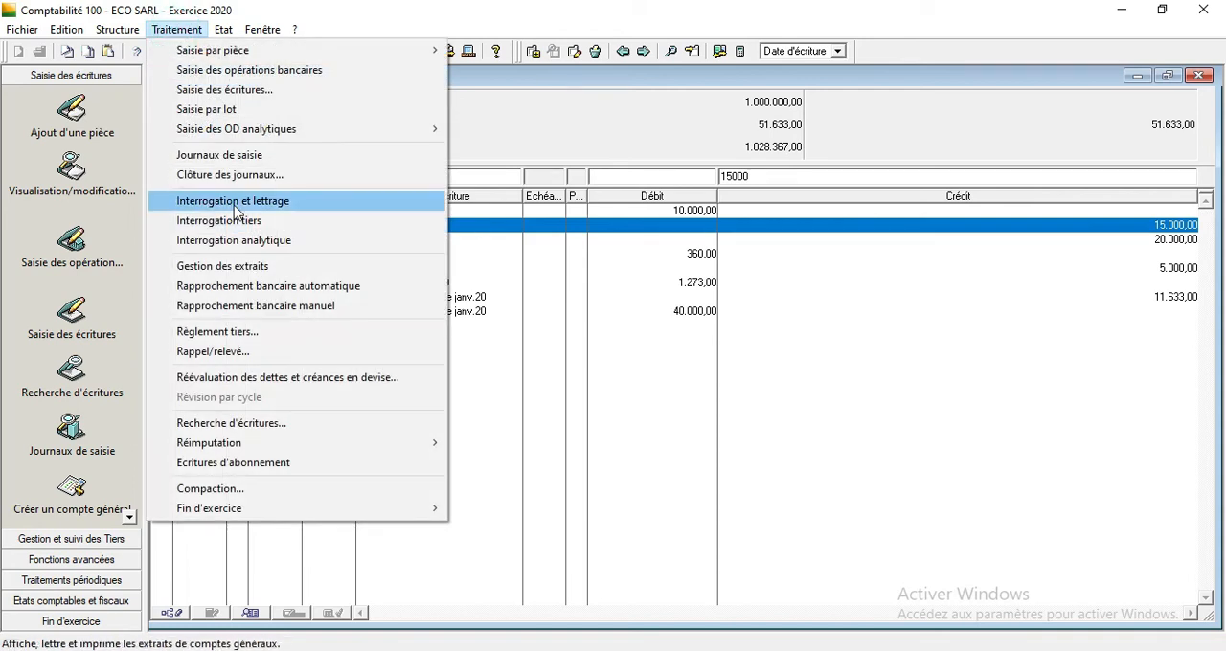
mouse_move(226, 30)
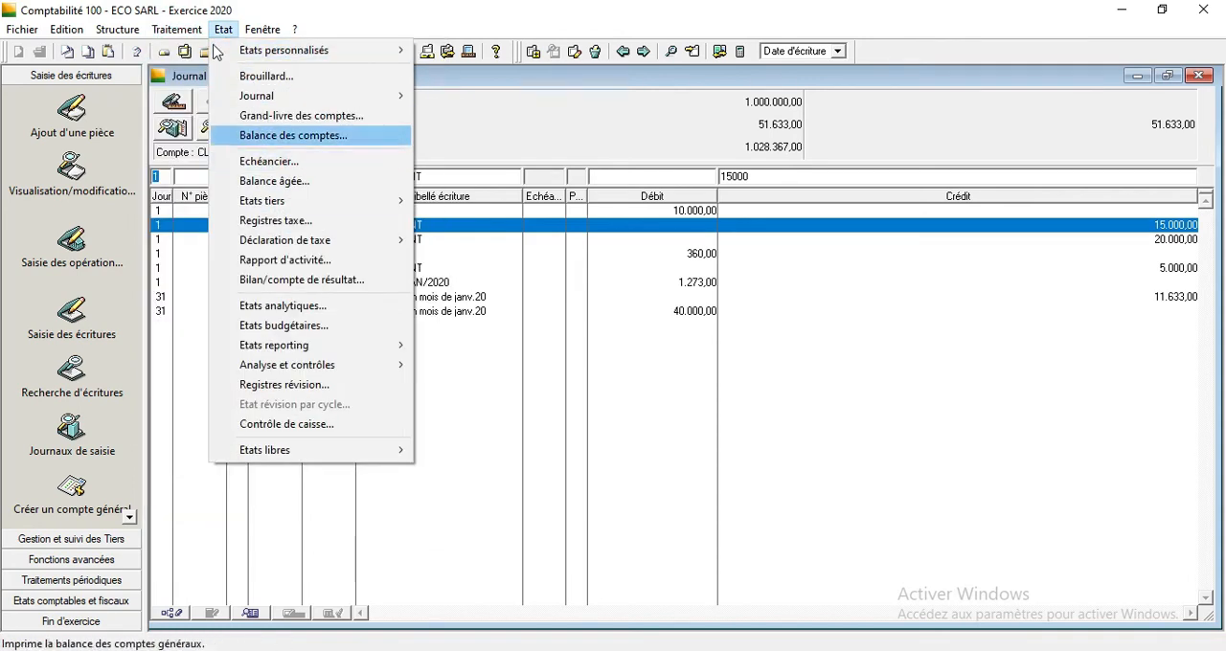
mouse_move(177, 30)
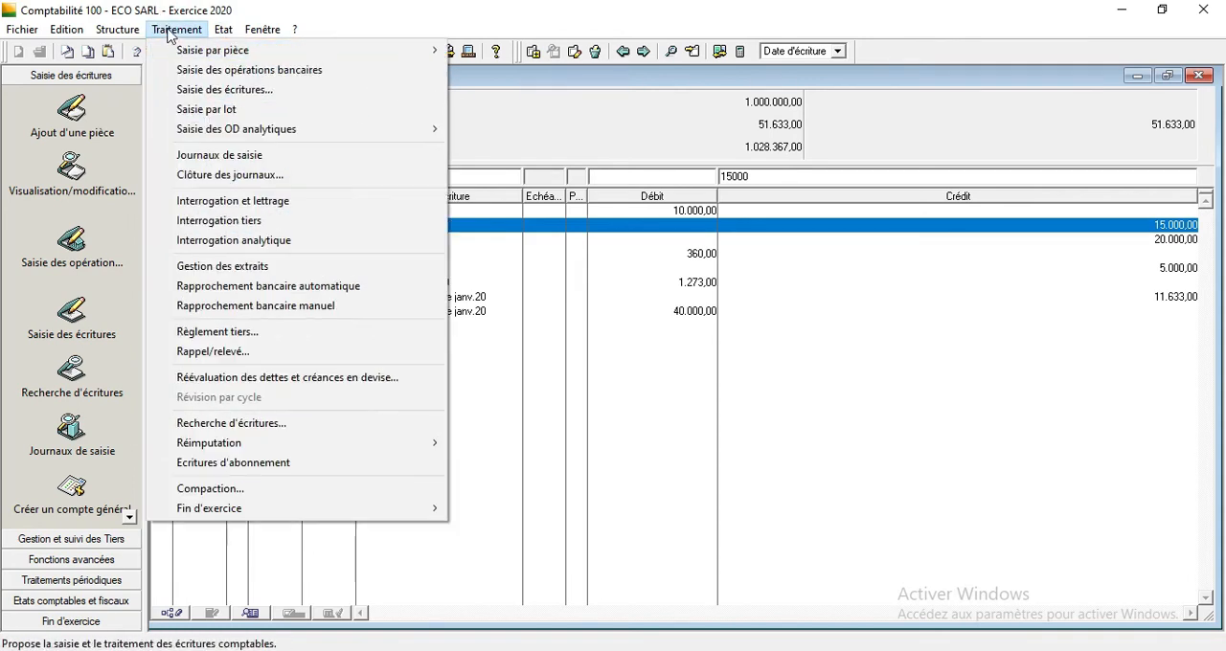
click(227, 265)
double_click(346, 144)
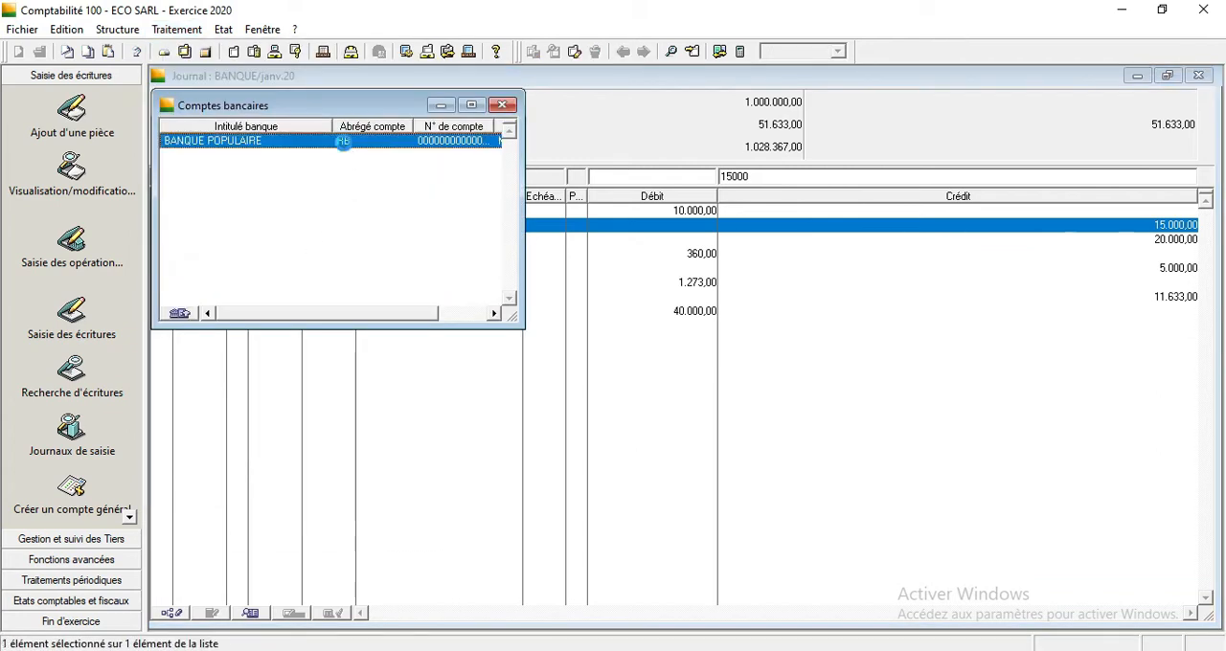
click(351, 171)
double_click(348, 171)
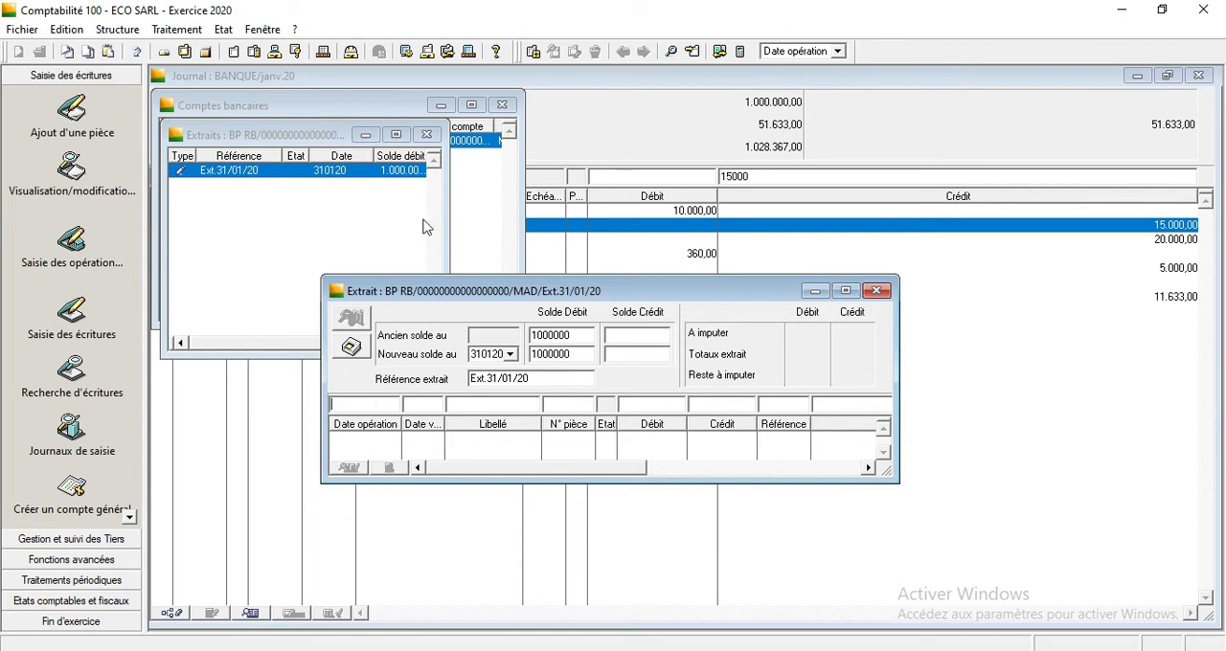
click(422, 136)
click(501, 104)
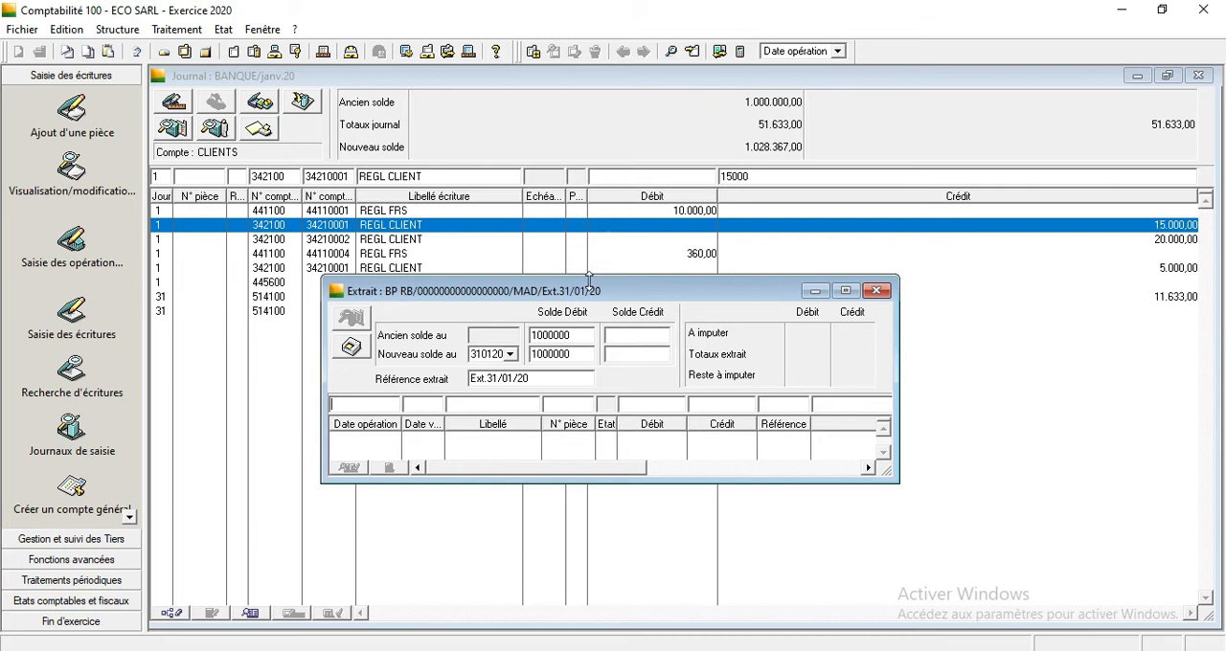
drag(597, 299, 601, 303)
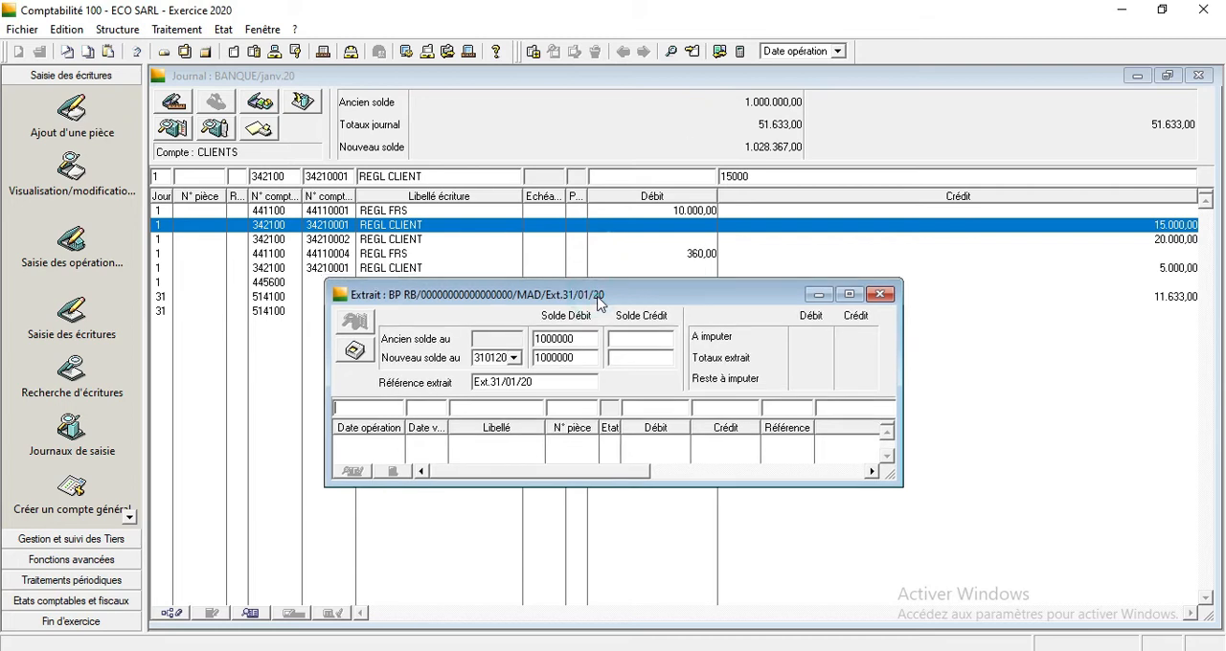
Add an extract line with operation date 100120, value date 090120, label REG CH°0123 and a debit of 10000.
text(000120)
key(Tab)
text(0910012REG CH°0)
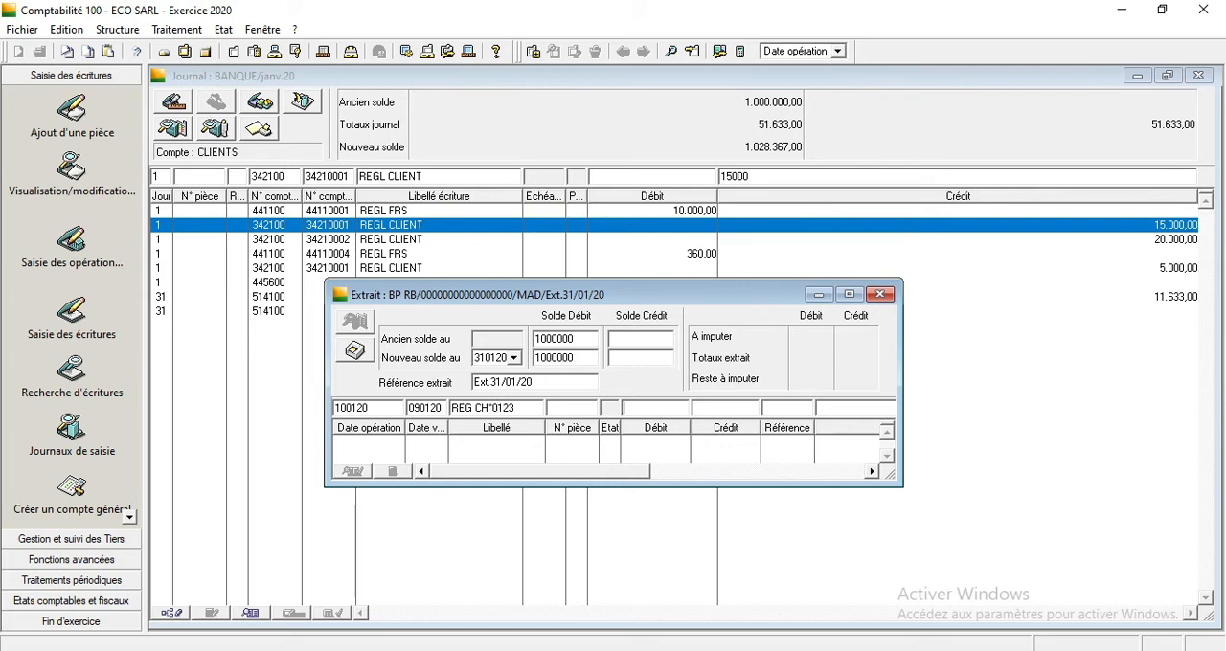
text(10000)
key(Return)
Add an extract line with operation date 150120, value date 140120, label REG CH°9034 and a debit of 360.
text(1501)
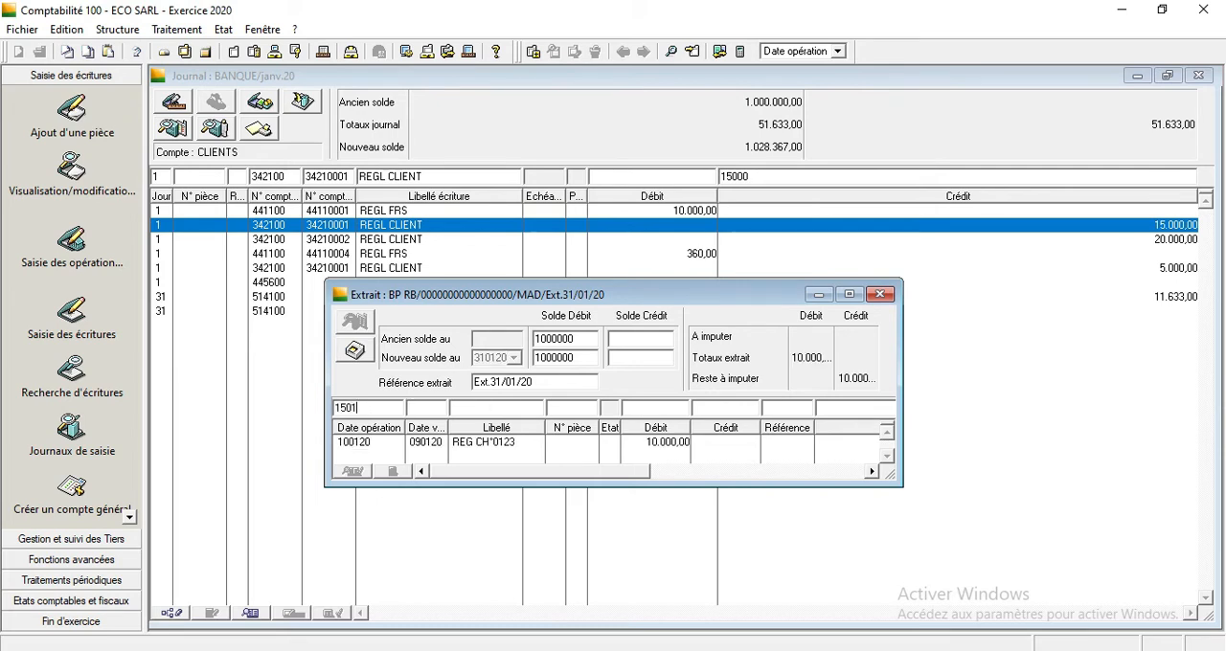
text(14)
text(9034)
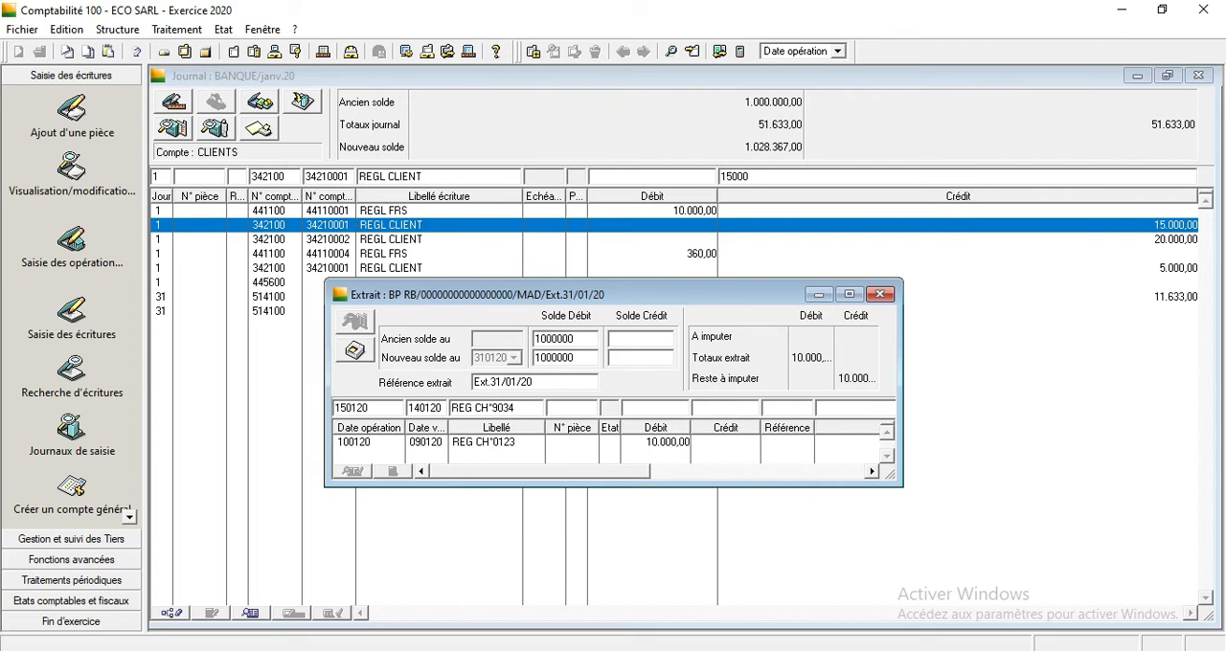
text(360)
key(Return)
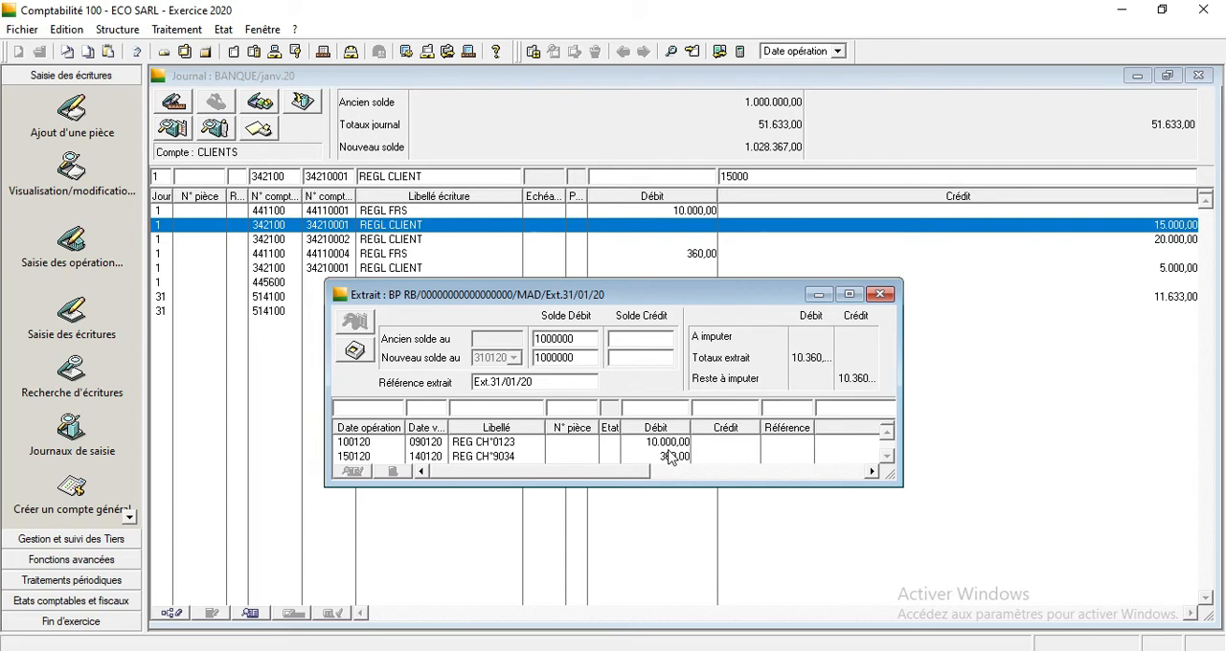
Add an extract line with operation date 200120, value date 190120, label REGL CH°6060 and a credit of 20000.
text(15)
key(BackSpace)
key(BackSpace)
text(200120)
key(Tab)
text(1901REGL CH°6060)
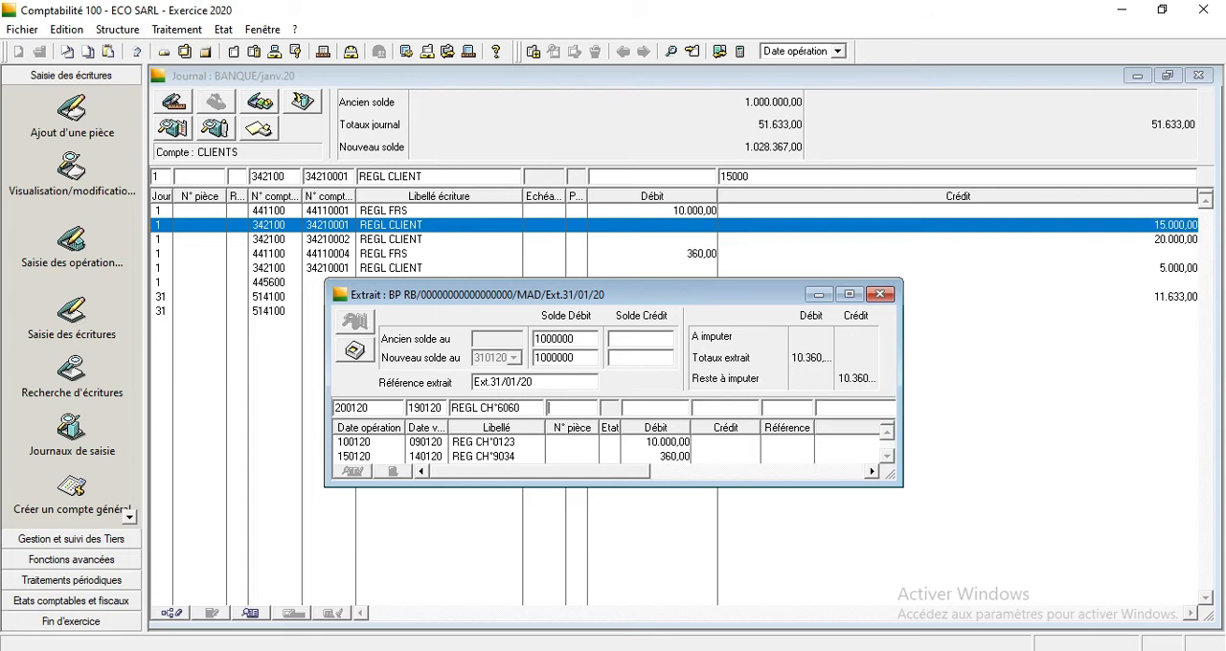
key(Tab)
text(20.000)
key(Return)
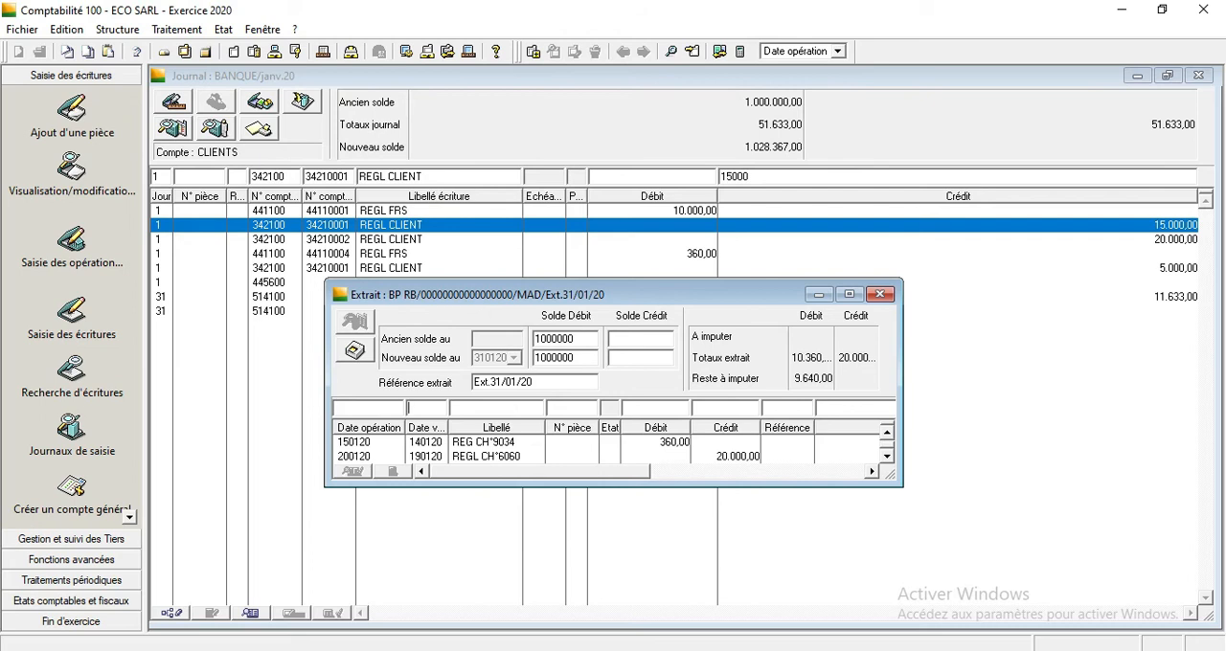
Add an extract line with operation date 250120, value date 240120, label REG CH°8015 and a credit of 5000.
click(372, 410)
text(250120)
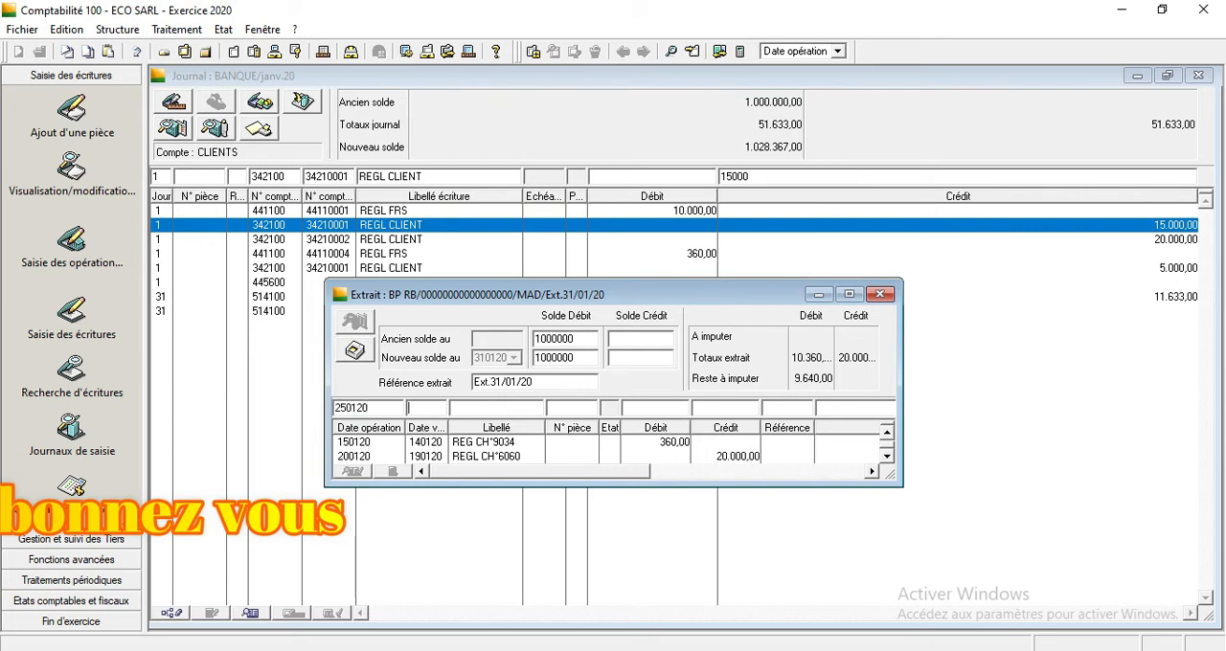
text(240120)
key(Tab)
text(REG CG)
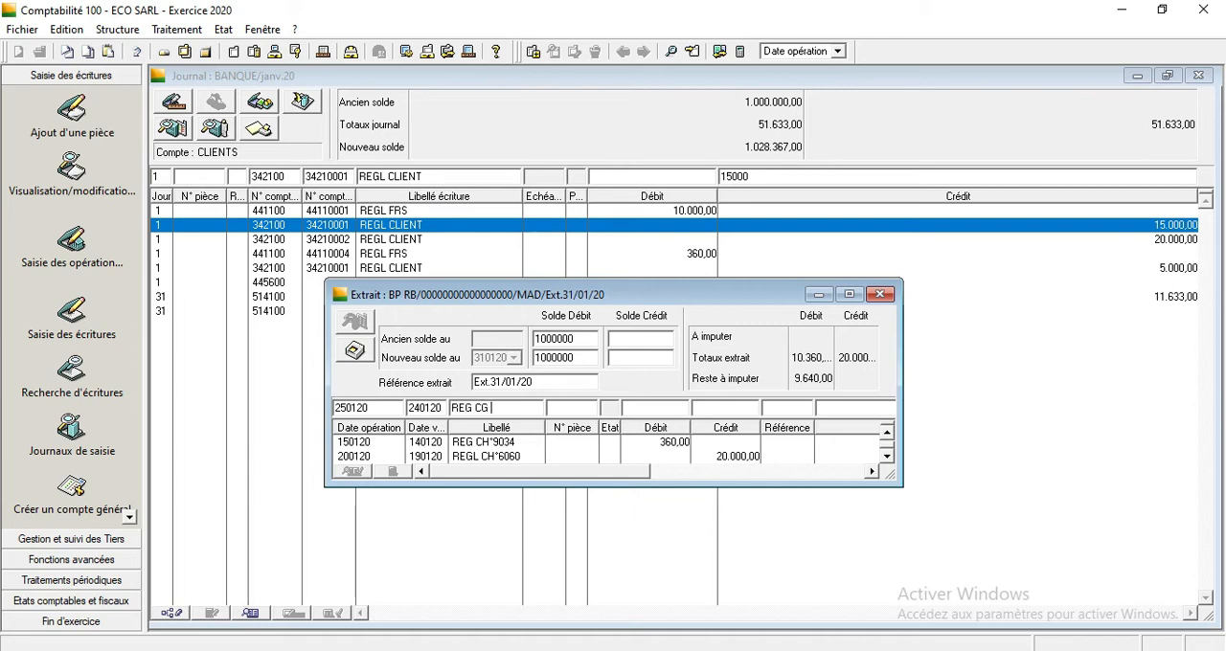
key(BackSpace)
key(BackSpace)
text(H °)
key(Tab)
text(5000)
key(Return)
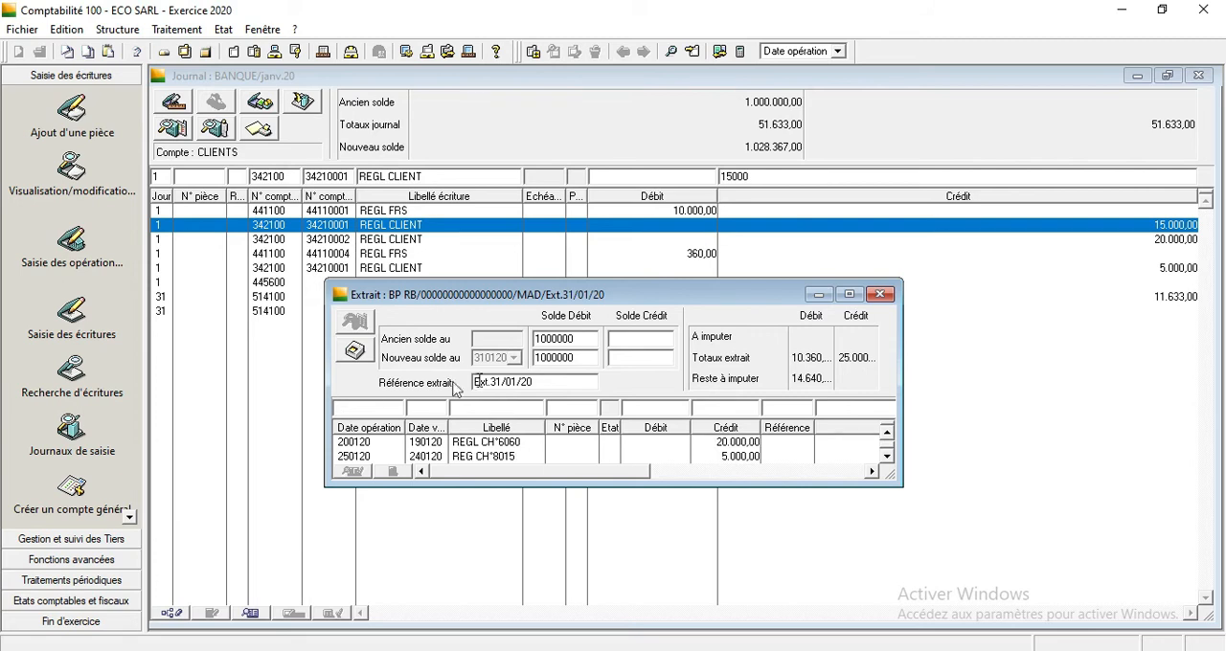
Display the extract full size, set its new debit balance to 985360, and close the extract and journal windows.
click(850, 295)
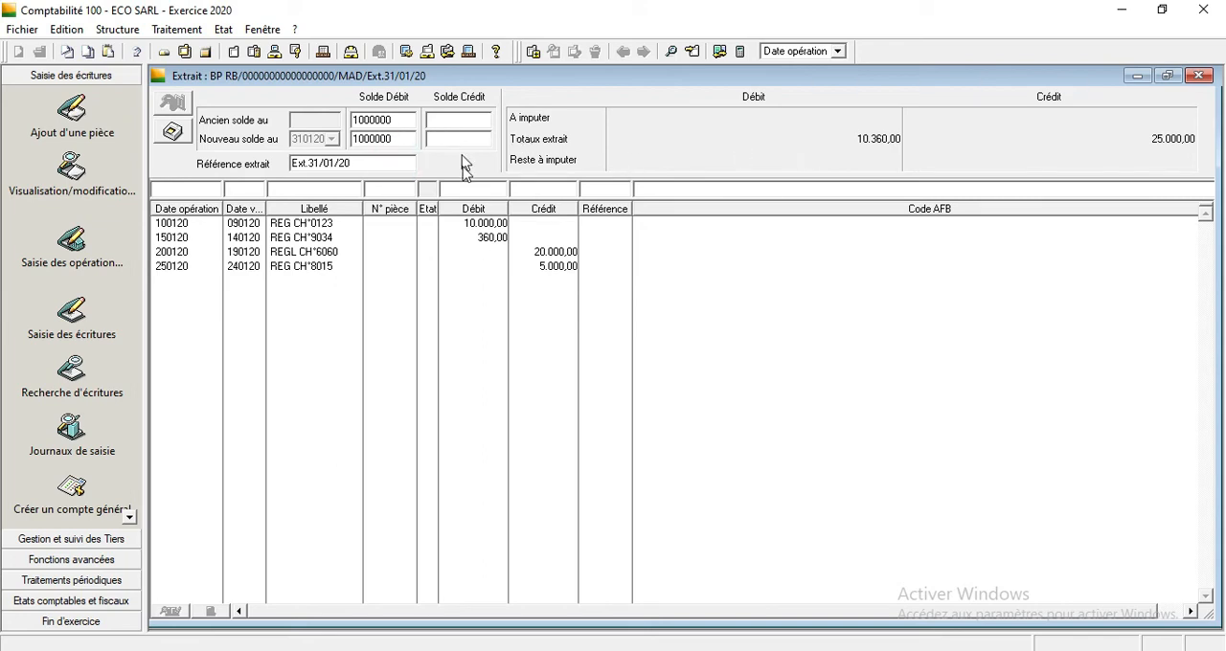
click(460, 241)
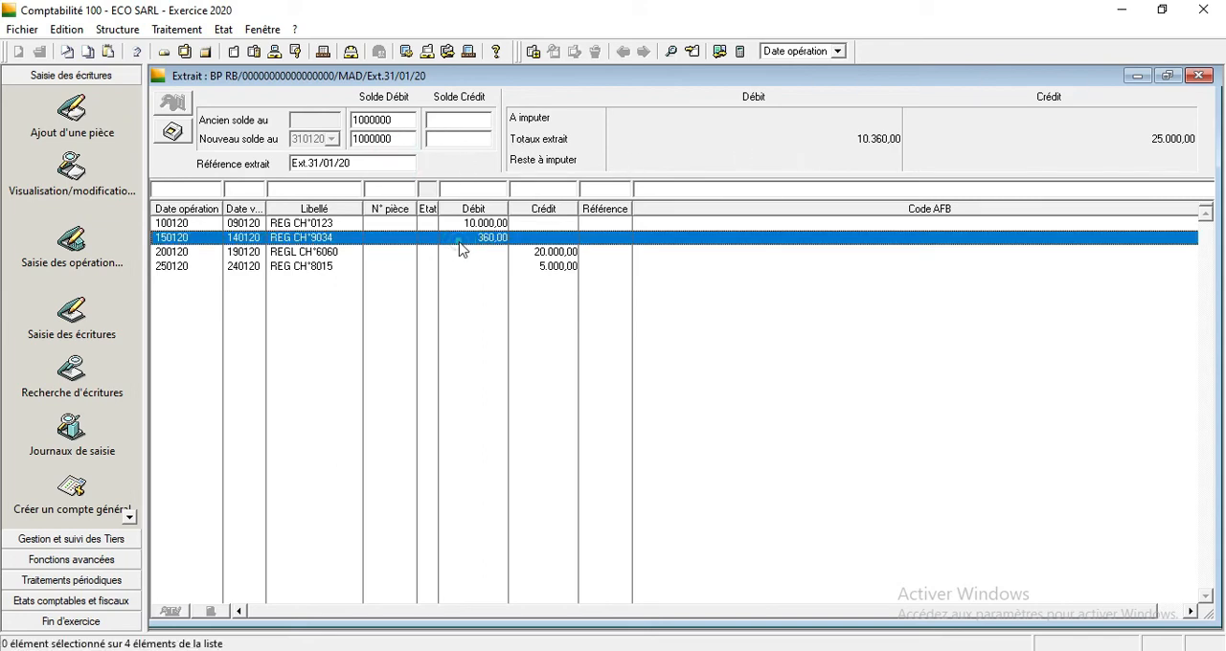
click(459, 139)
click(383, 138)
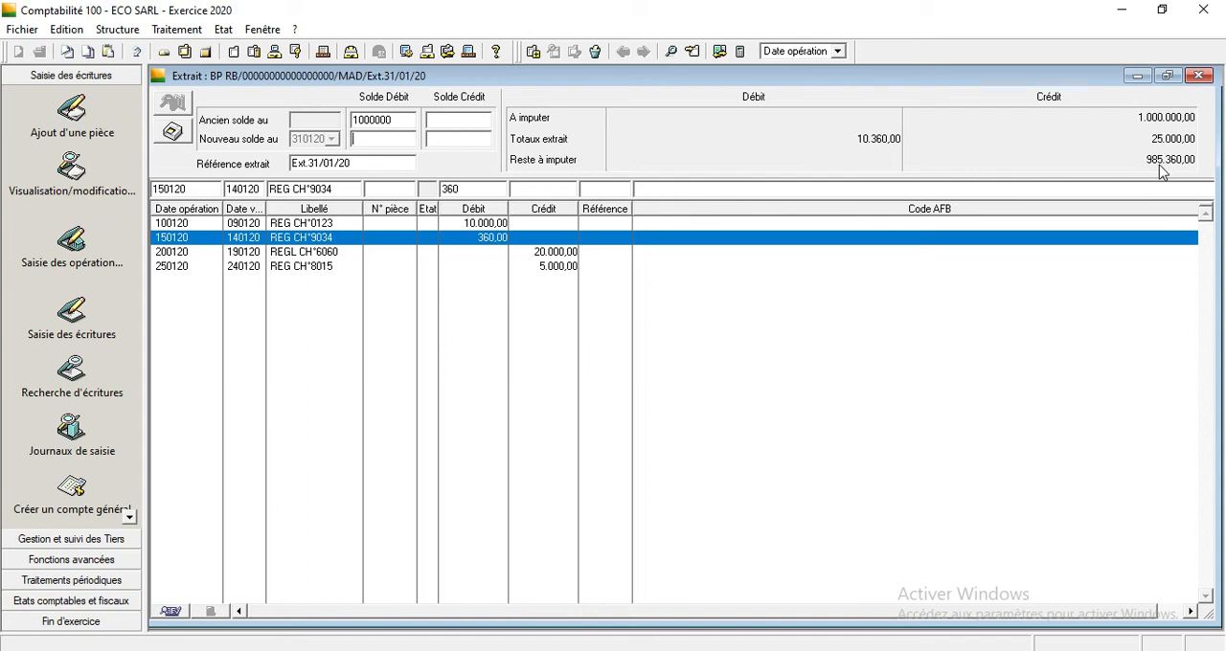
click(387, 141)
text(985360)
click(1203, 78)
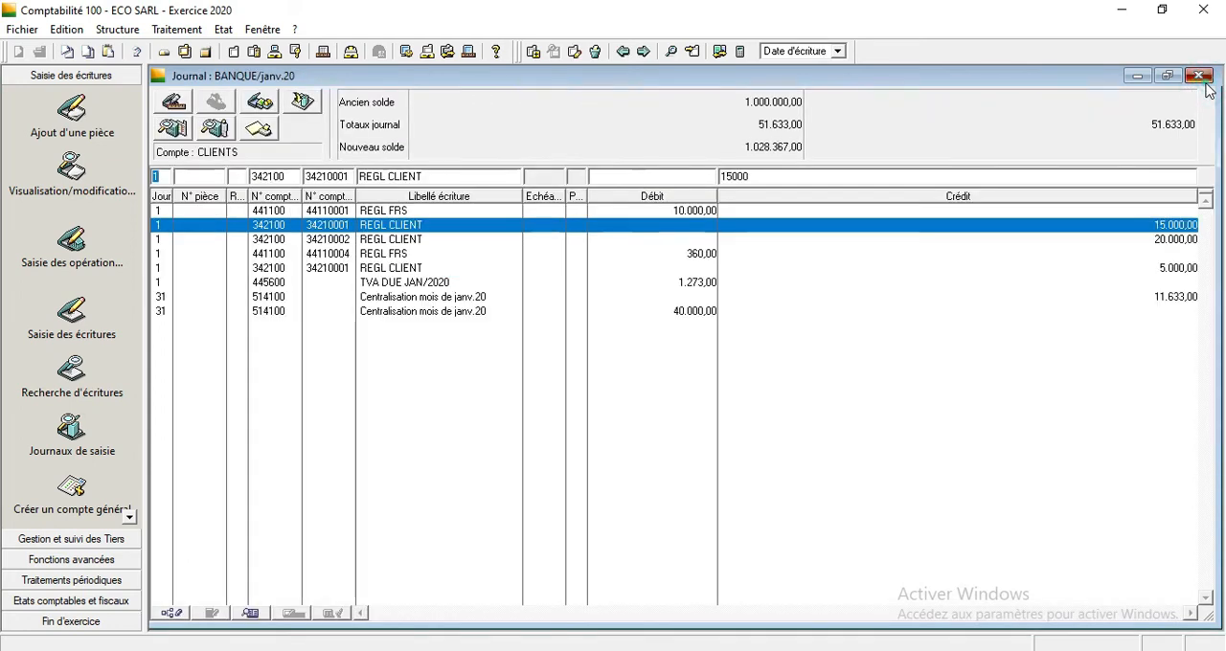
click(1204, 79)
click(1204, 77)
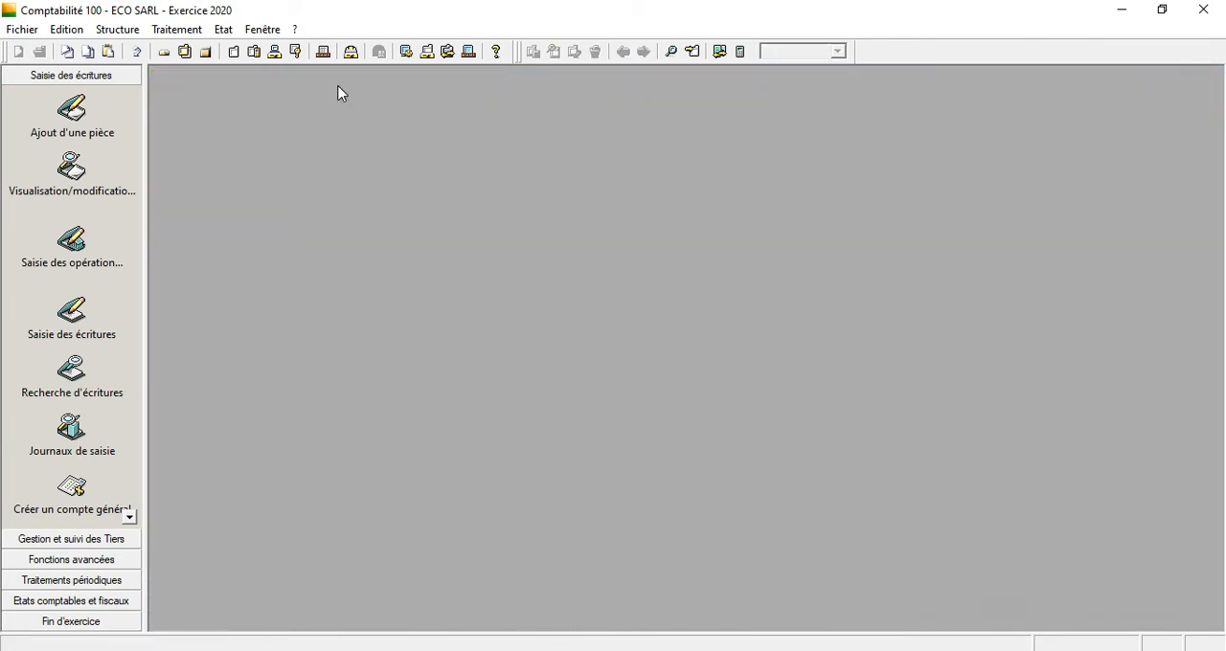
Open Rapprochement bancaire automatique, check which journal codes it offers, and close it.
click(187, 30)
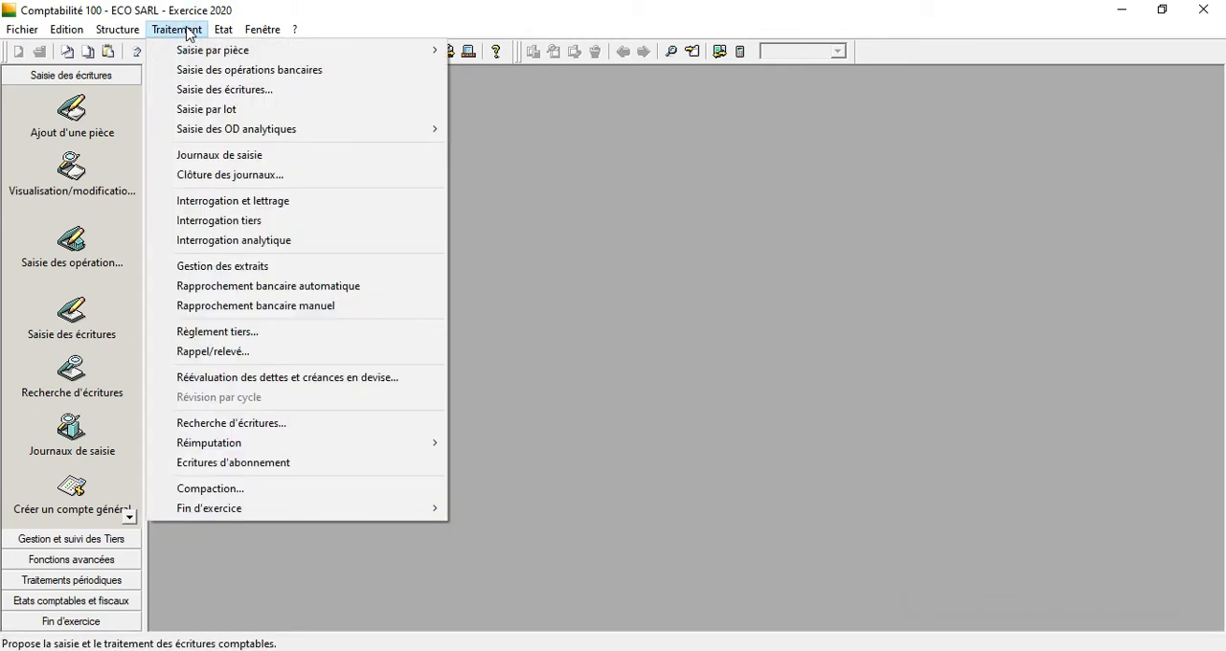
click(287, 286)
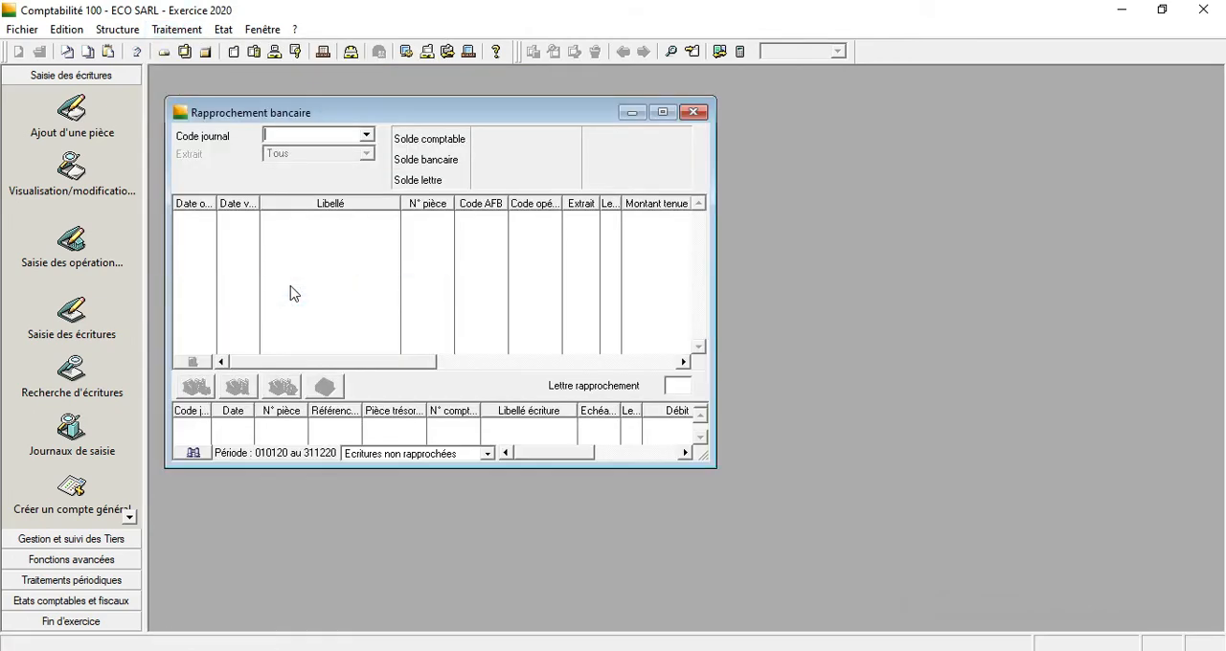
click(367, 136)
click(695, 113)
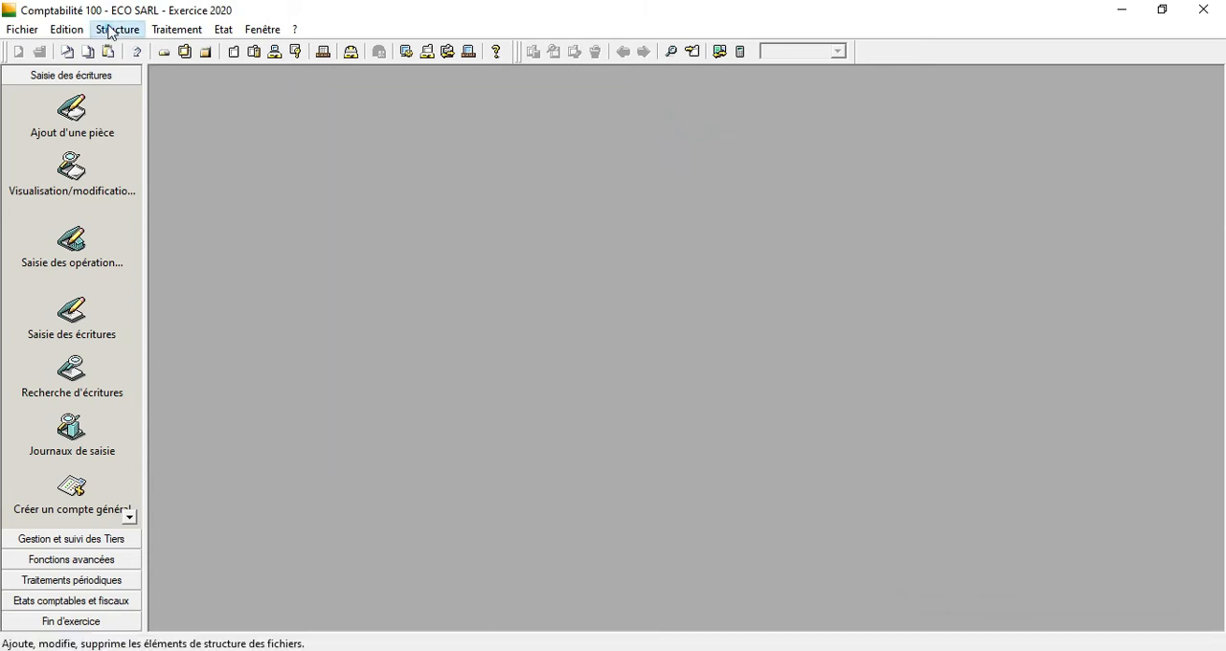
Assign the BQ BANQUE journal to the RB R.I.B. of BANQUE POPULAIRE, save it, and close the bank windows.
click(110, 29)
click(175, 188)
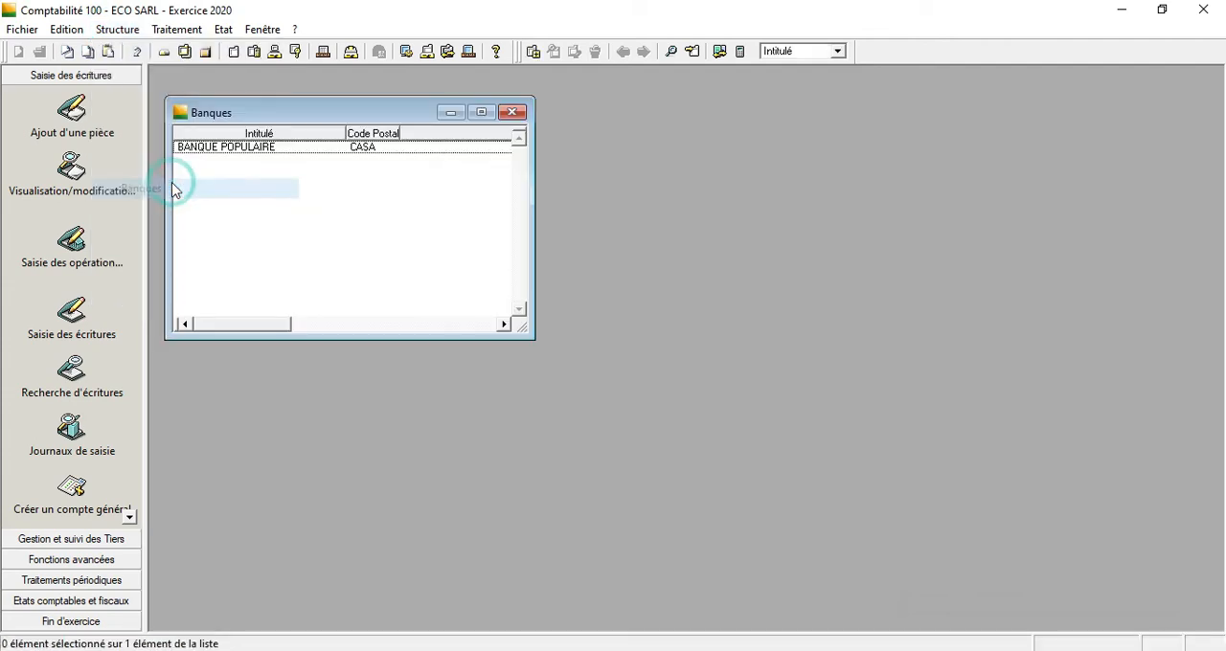
double_click(259, 149)
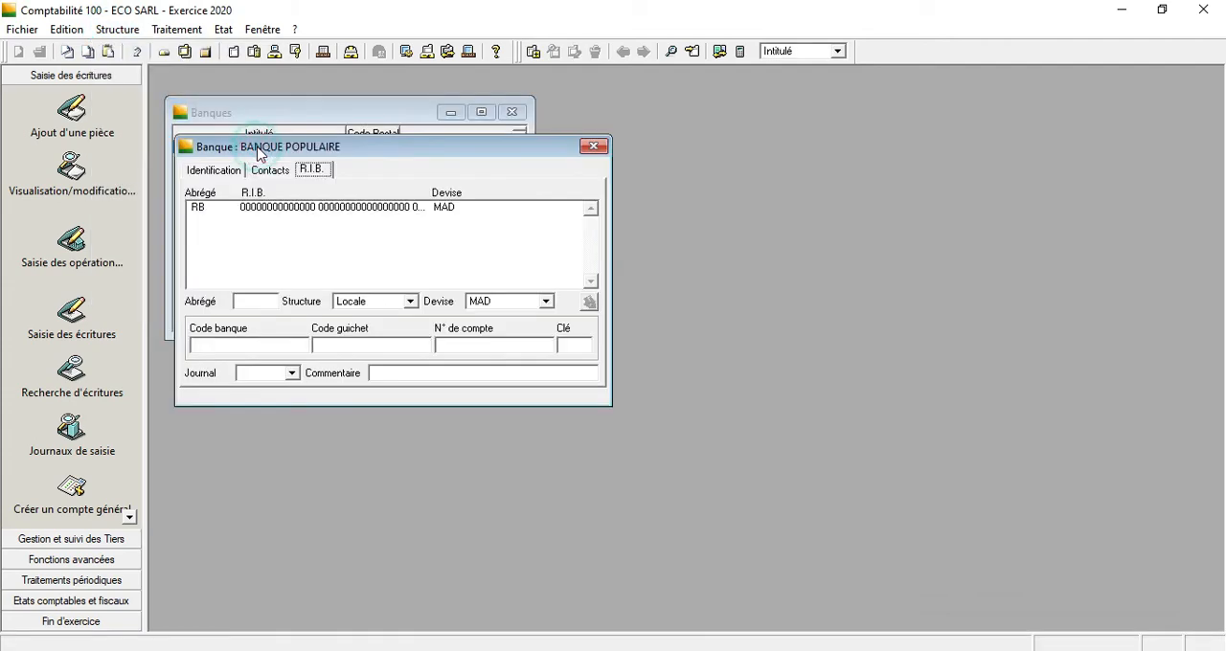
click(260, 171)
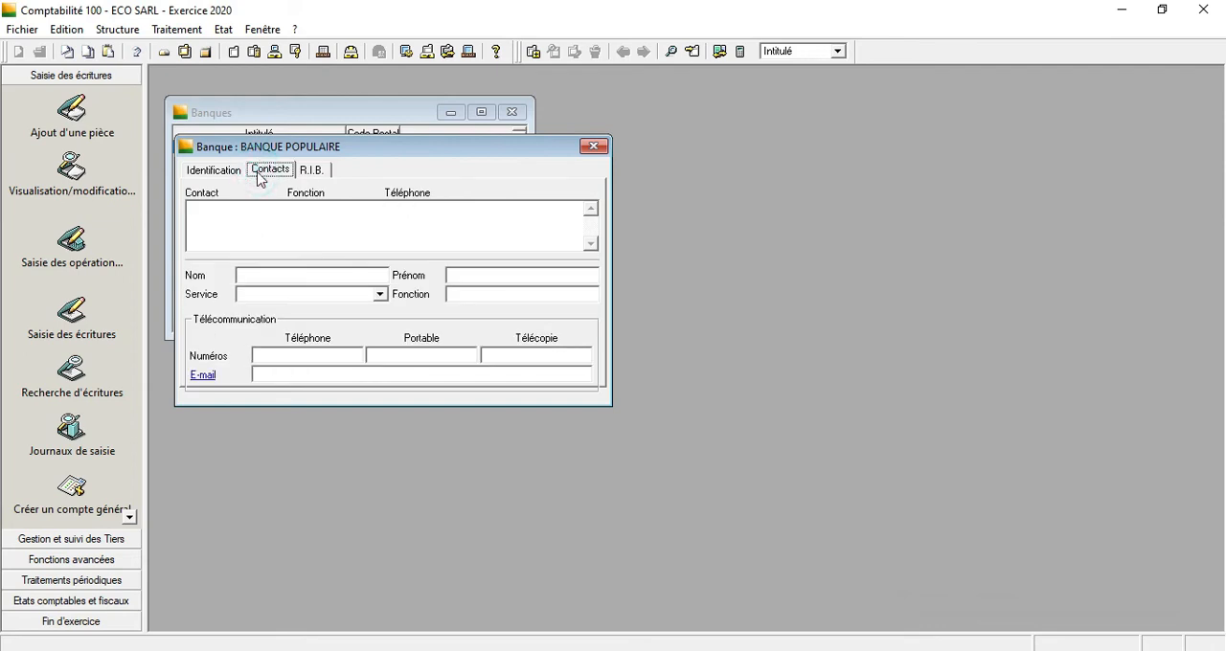
click(316, 175)
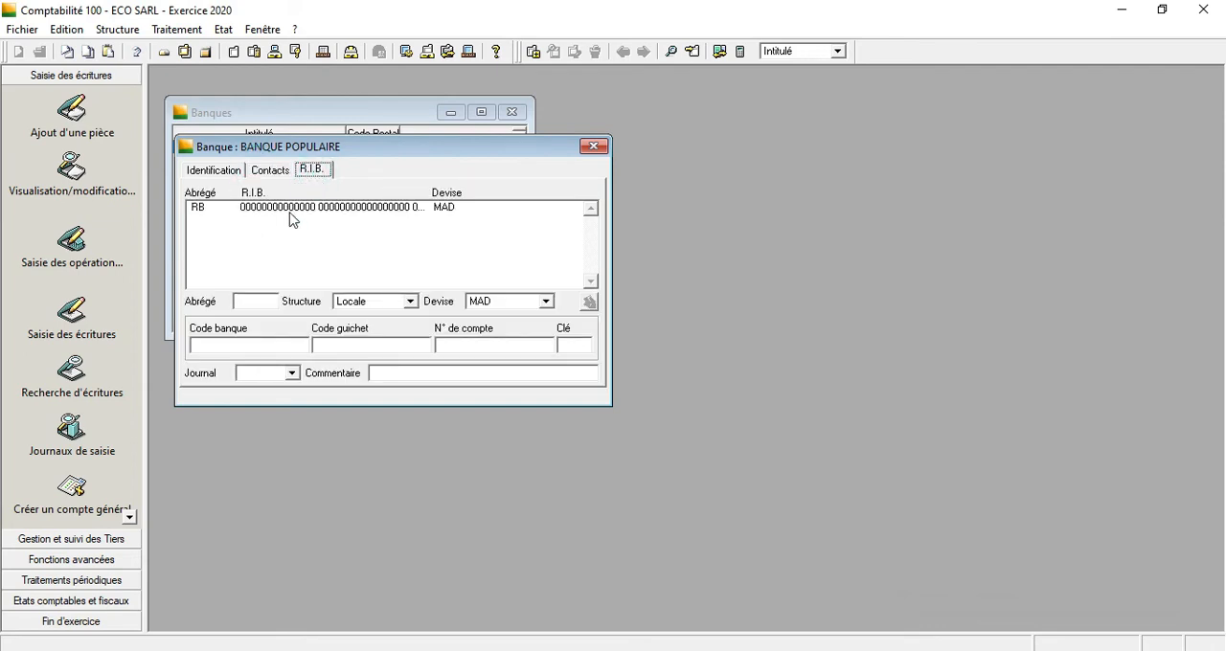
click(293, 209)
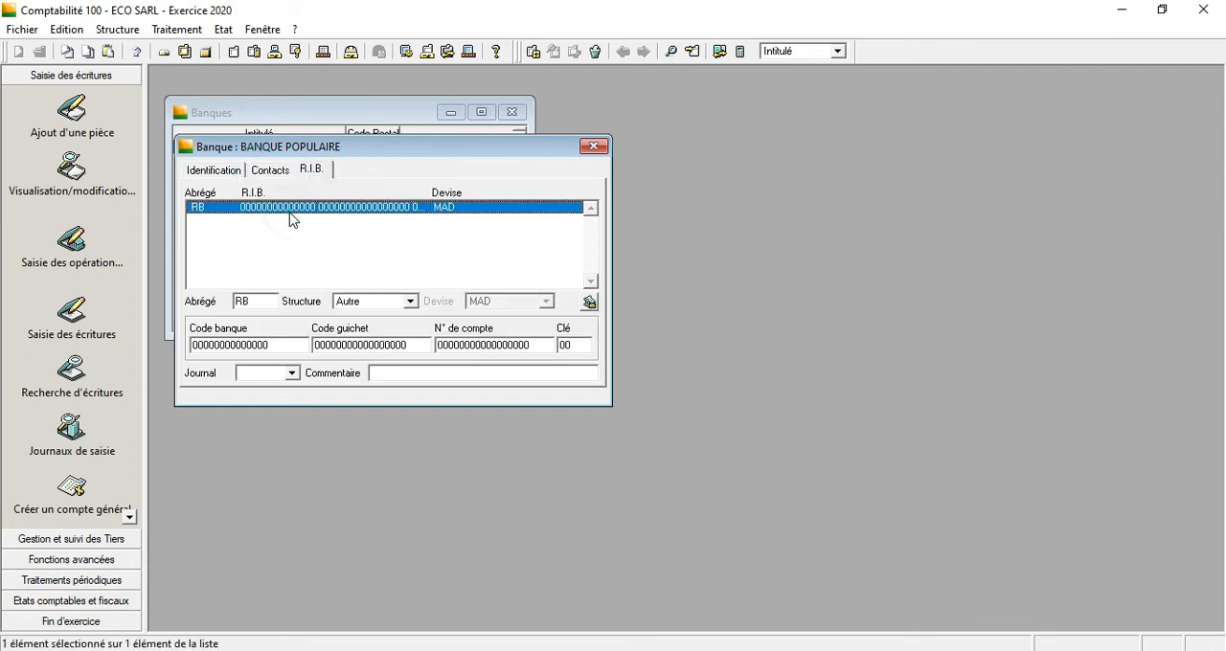
click(287, 373)
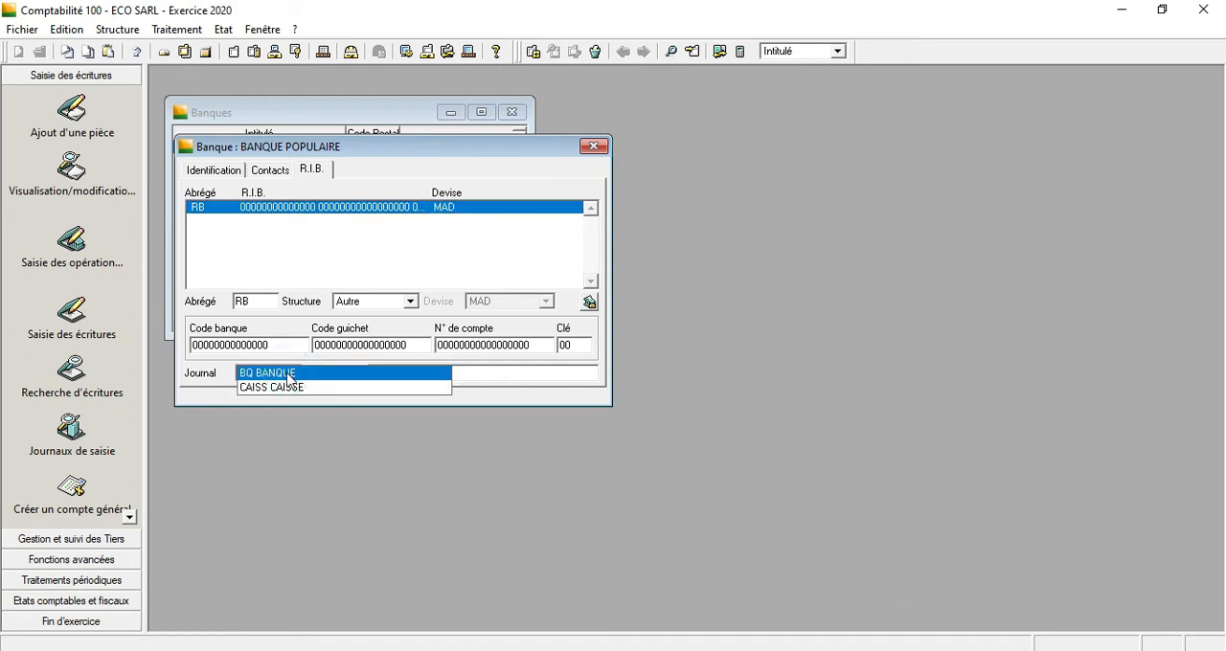
click(287, 374)
key(Return)
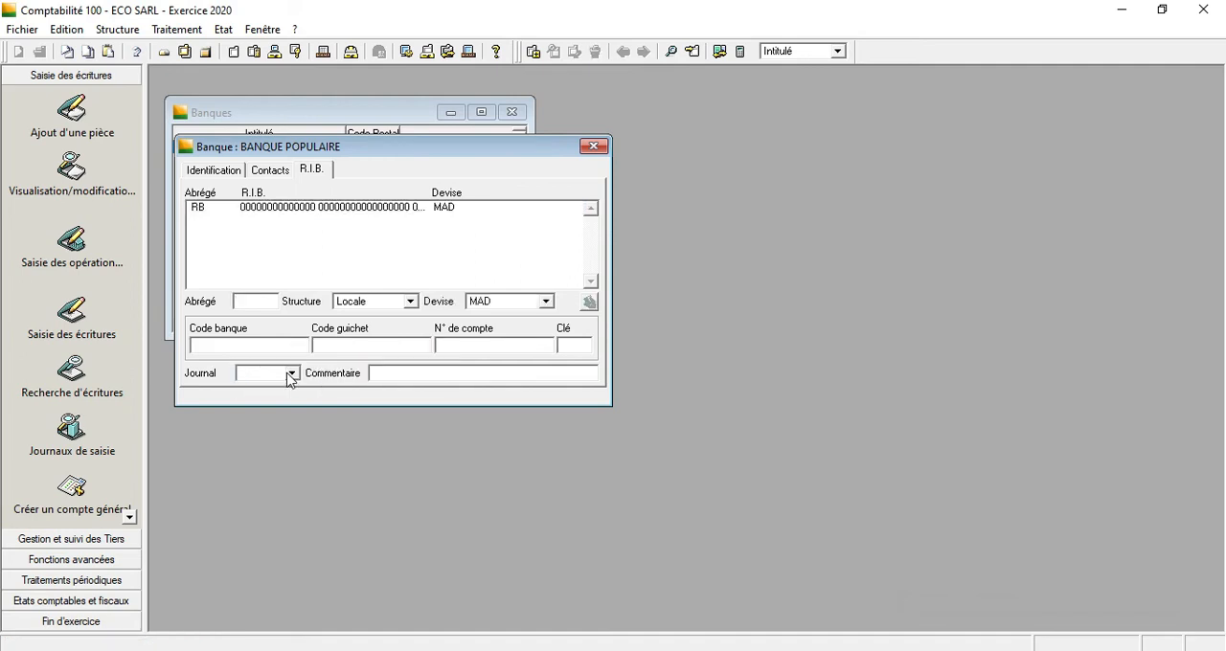
click(594, 145)
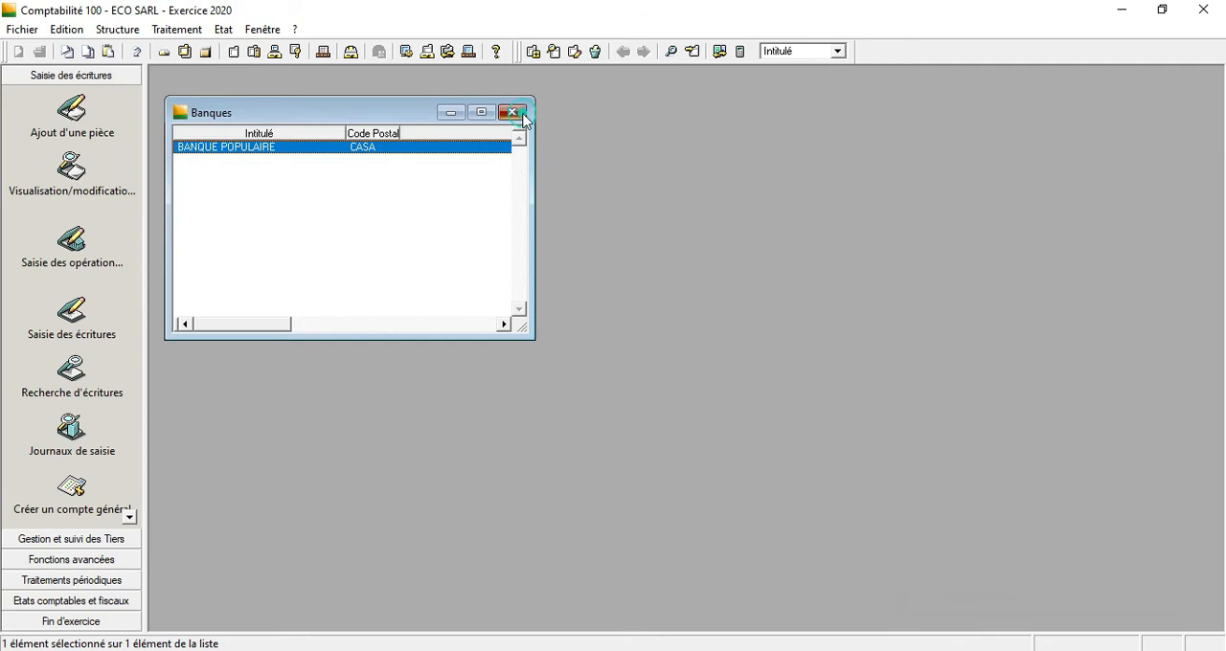
click(512, 112)
Open Rapprochement bancaire automatique full size for journal BQ and narrow the extract's N° pièce and Code AFB columns.
click(174, 30)
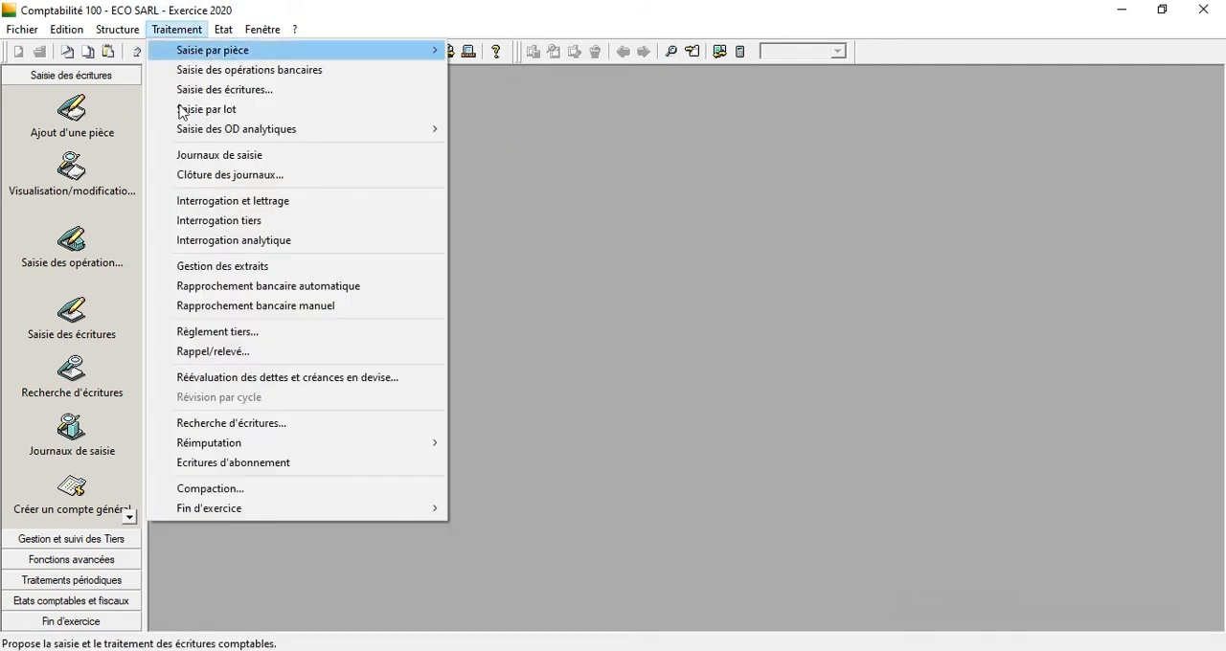
click(241, 289)
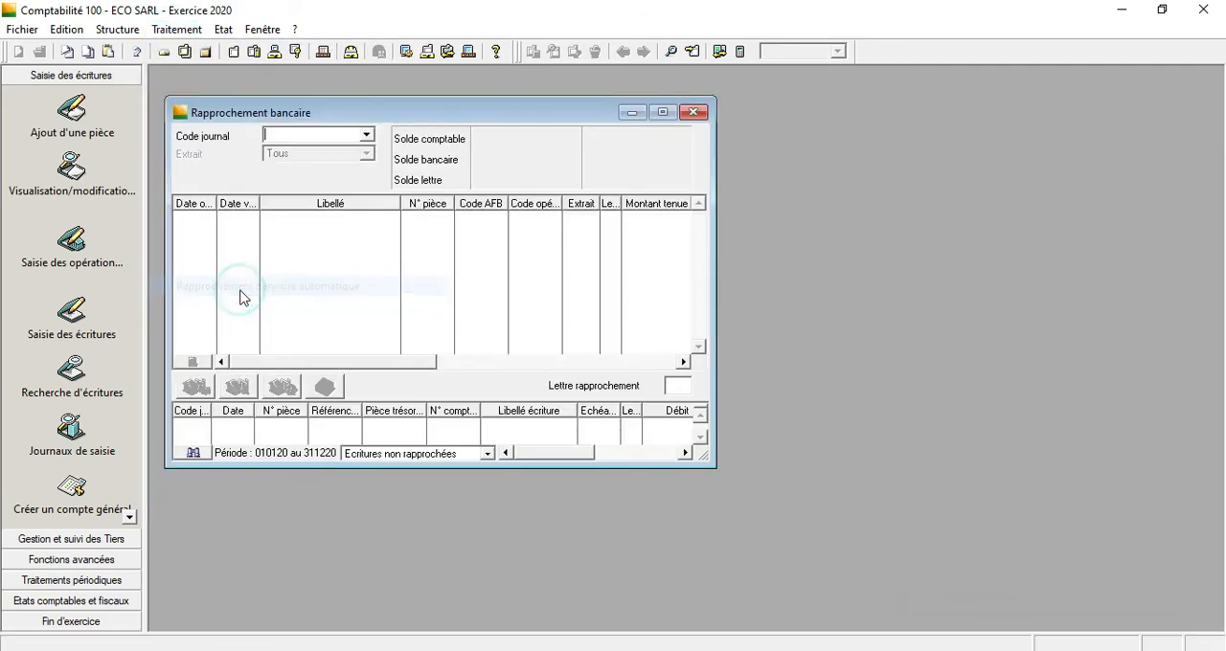
click(371, 137)
click(371, 138)
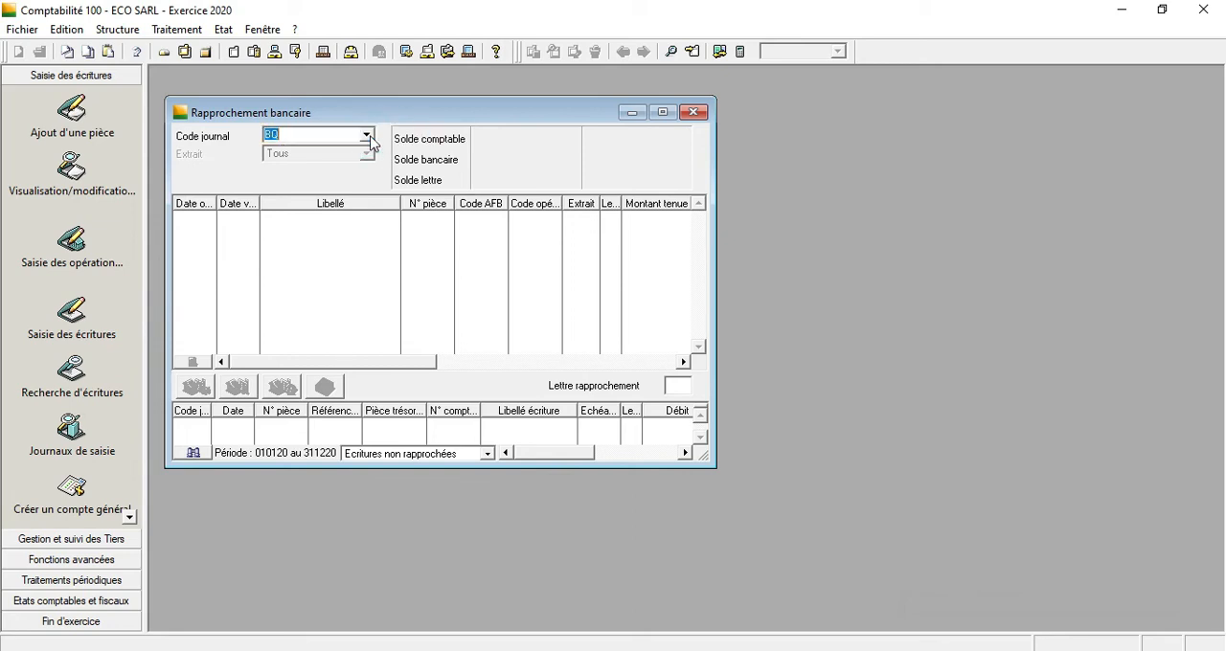
click(661, 113)
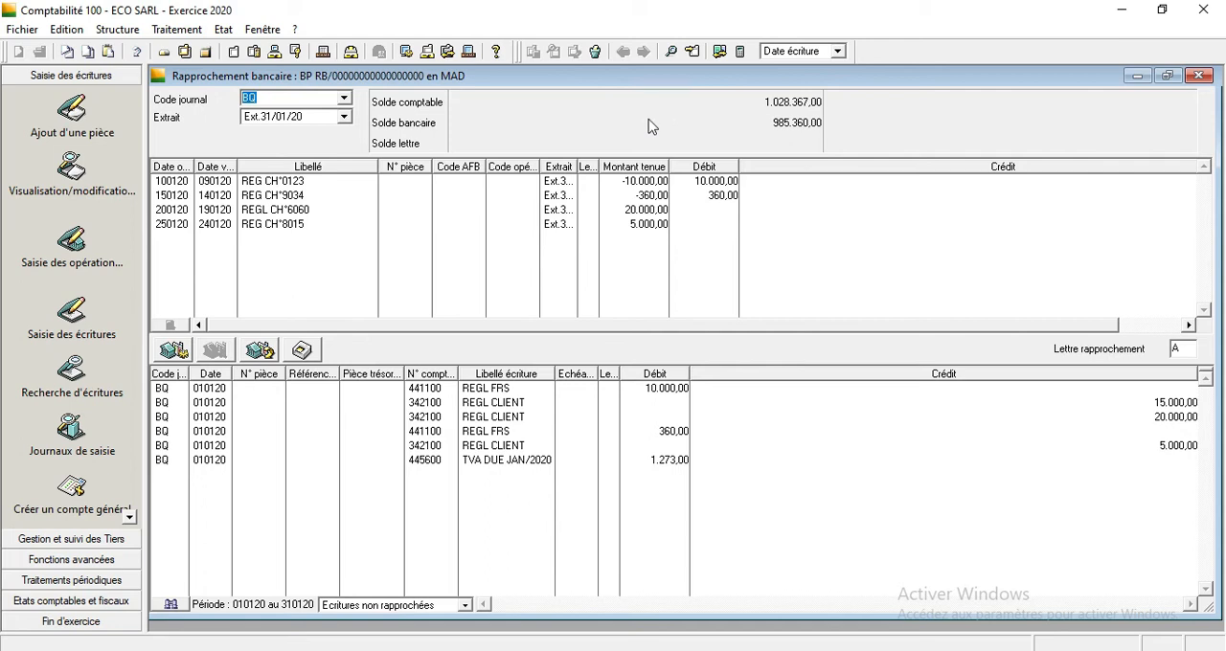
drag(486, 165, 423, 165)
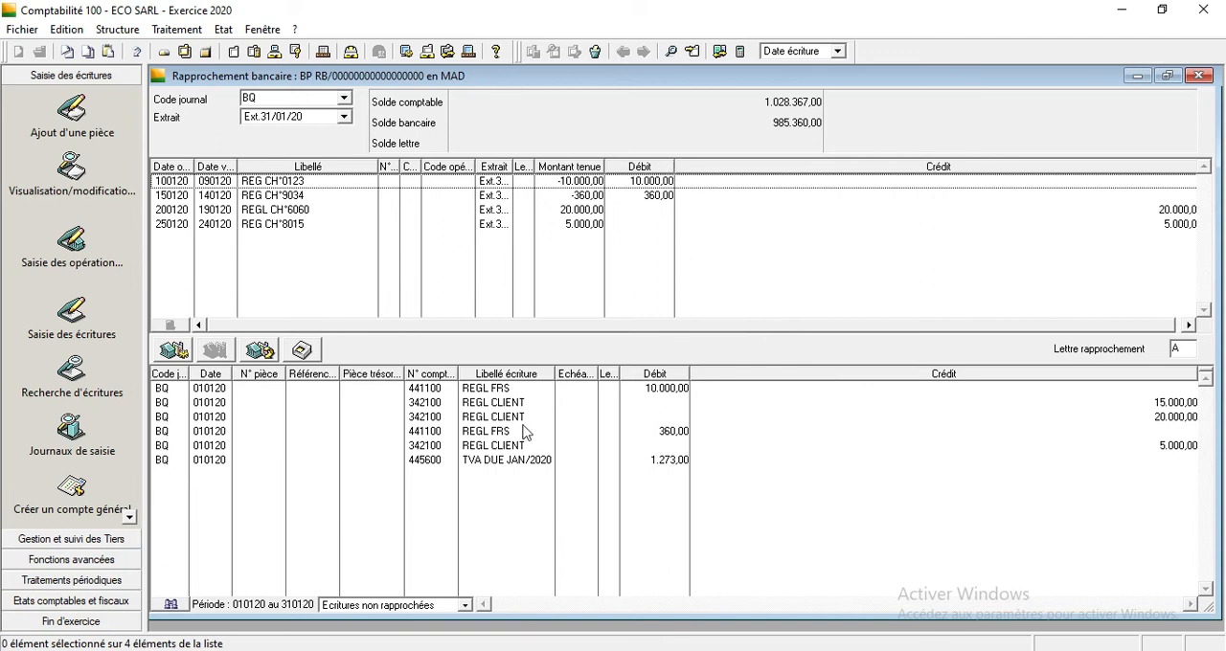
Compare the extract line REG CH°0123 with the 10.000,00 REGL FRS entry and look over the REGL CLIENT entries.
click(675, 393)
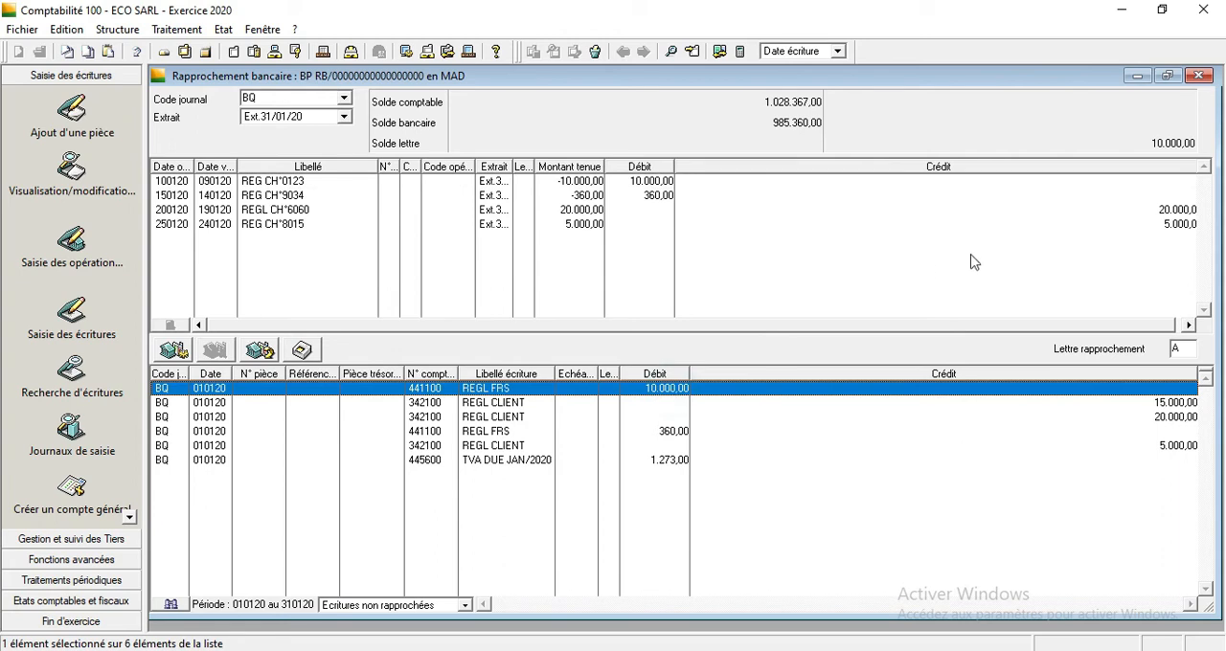
drag(923, 324, 1014, 331)
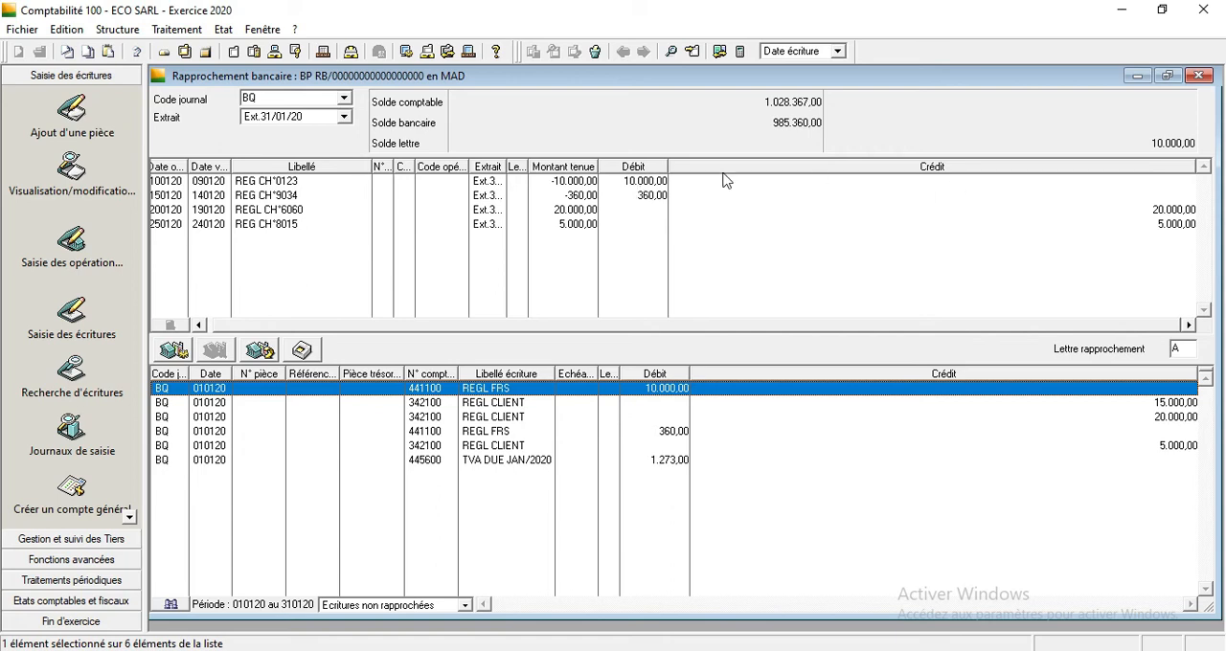
click(628, 185)
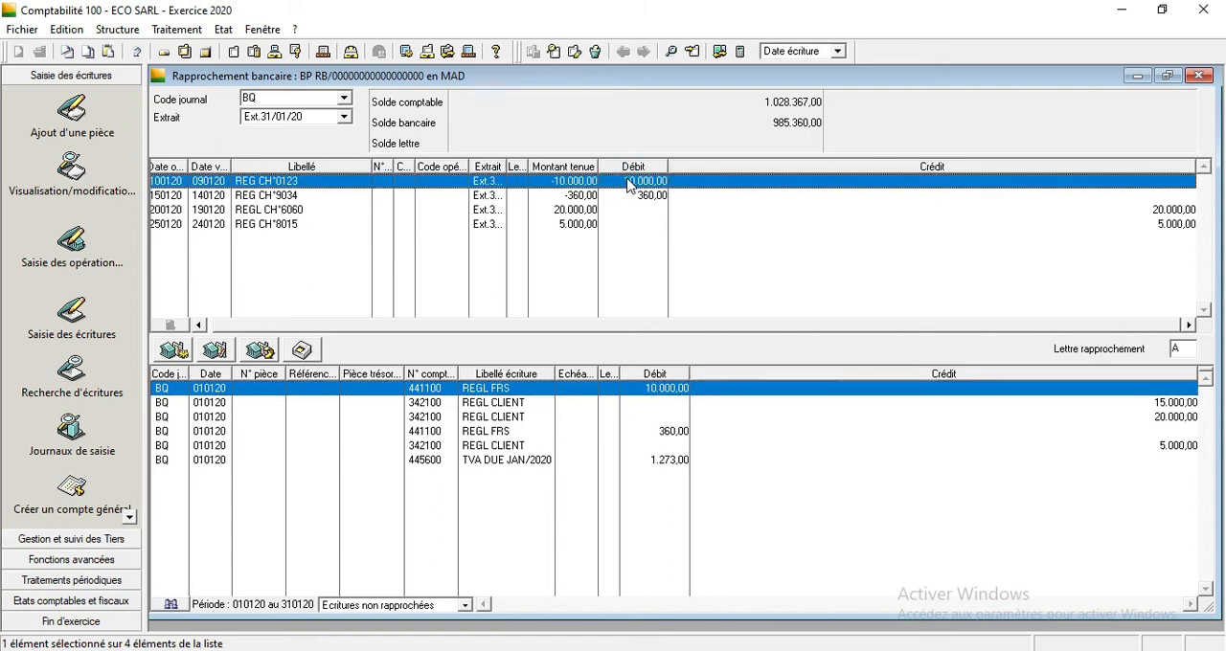
click(665, 395)
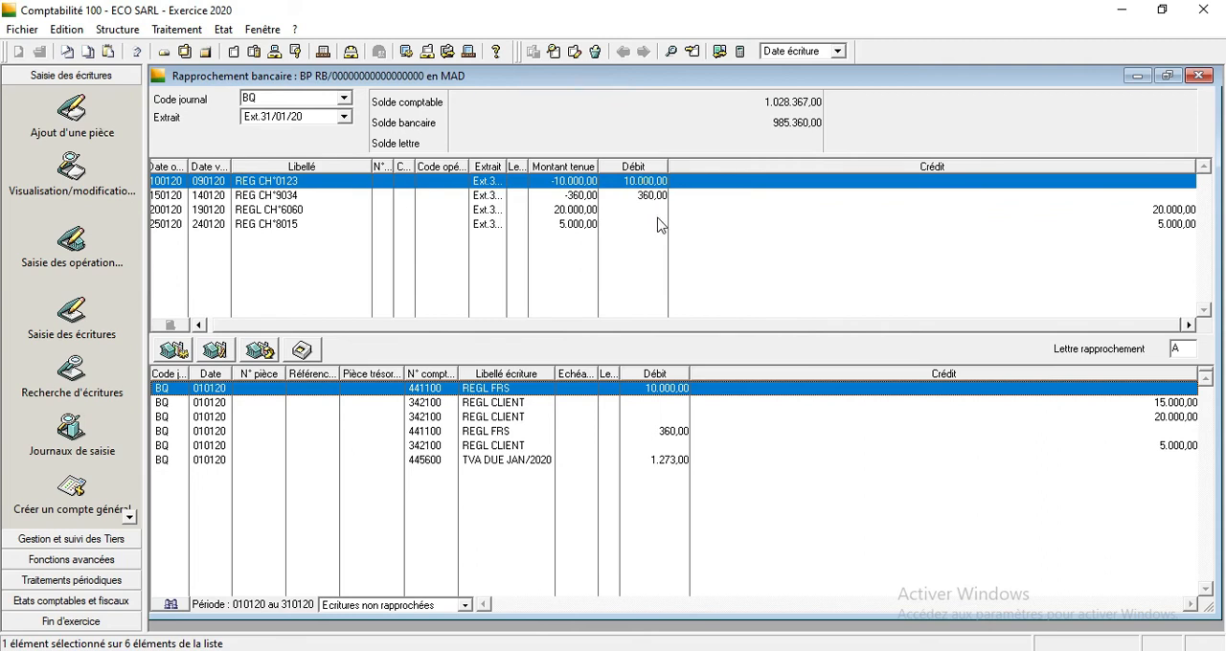
click(565, 405)
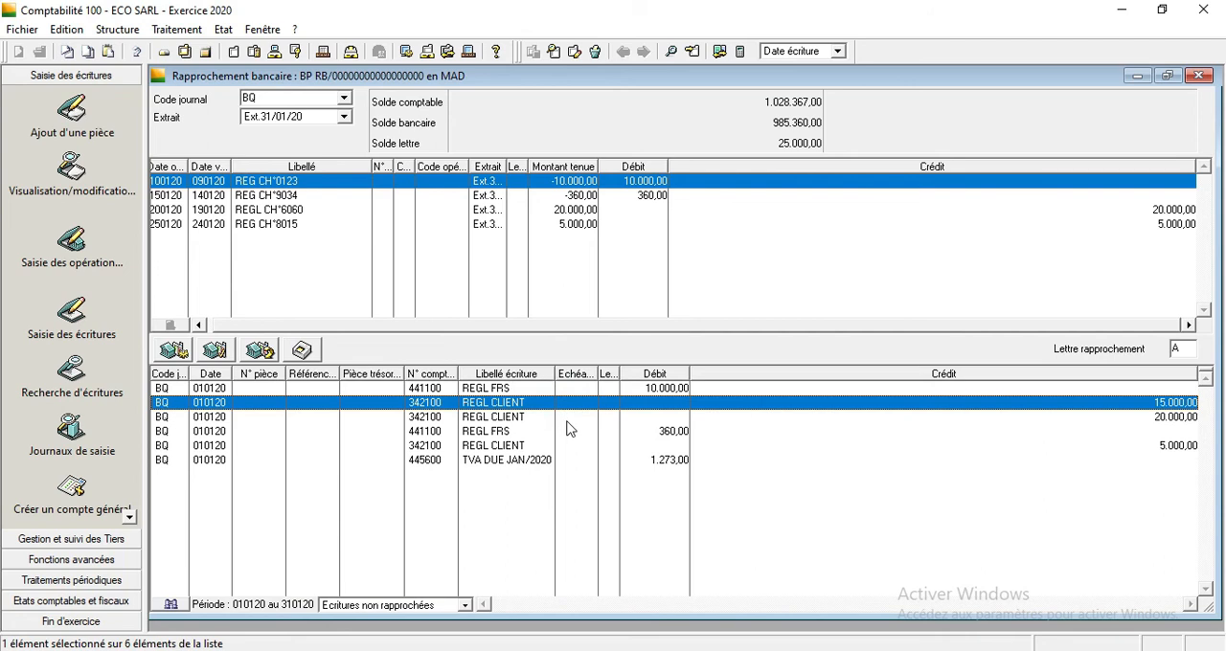
click(566, 419)
click(634, 386)
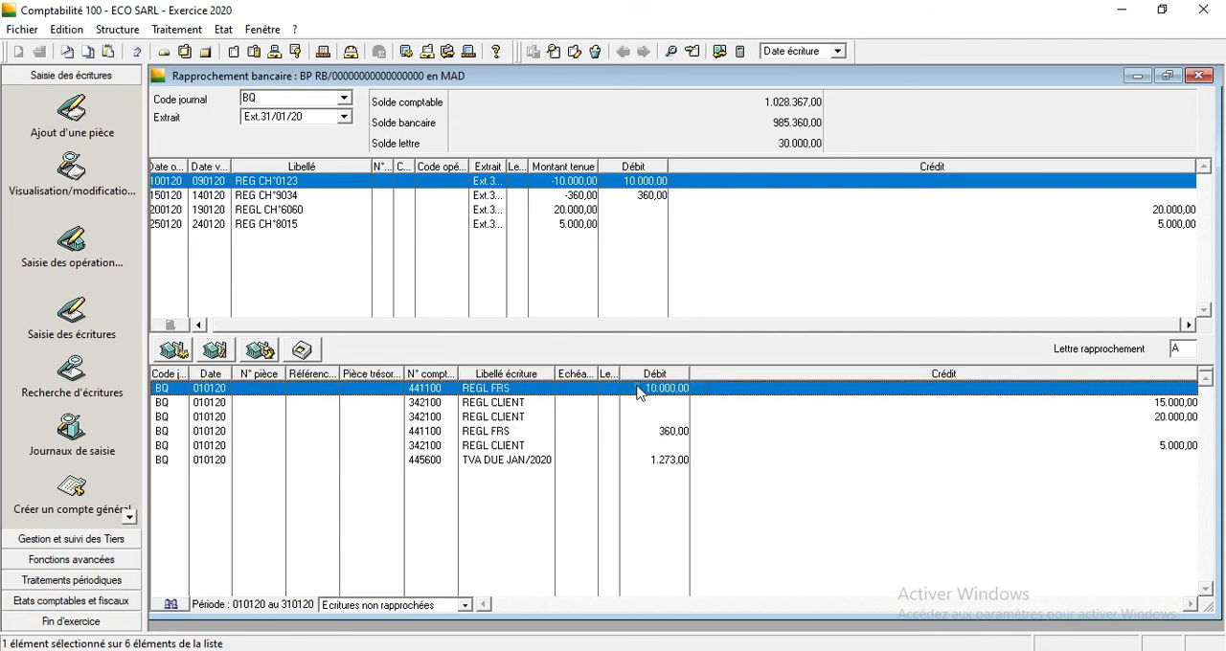
click(645, 185)
click(645, 184)
right_click(645, 185)
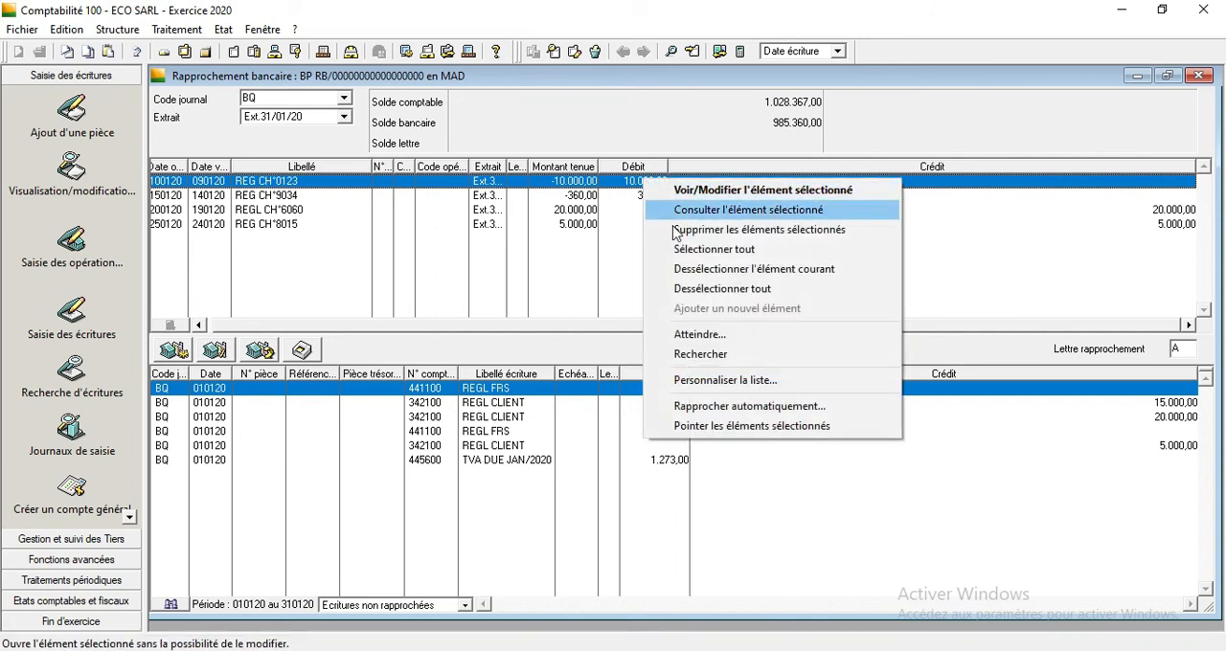
Run the automatic reconciliation by Montant seul and filter the list to Ecritures rapprochées.
click(181, 353)
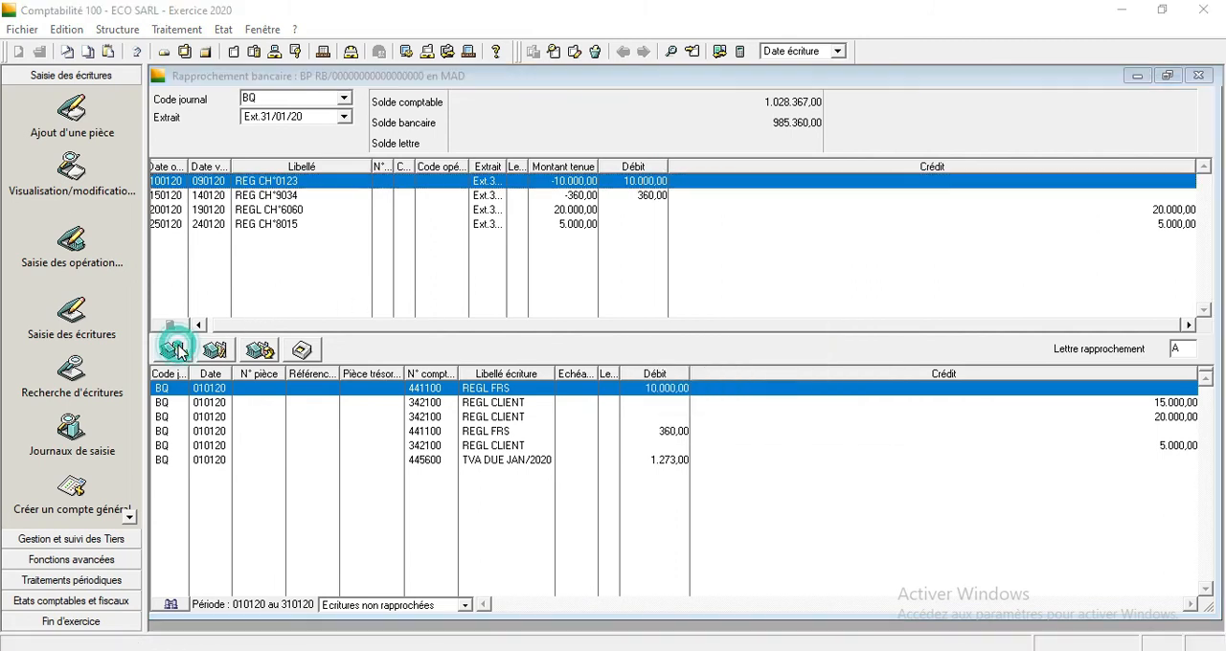
click(660, 290)
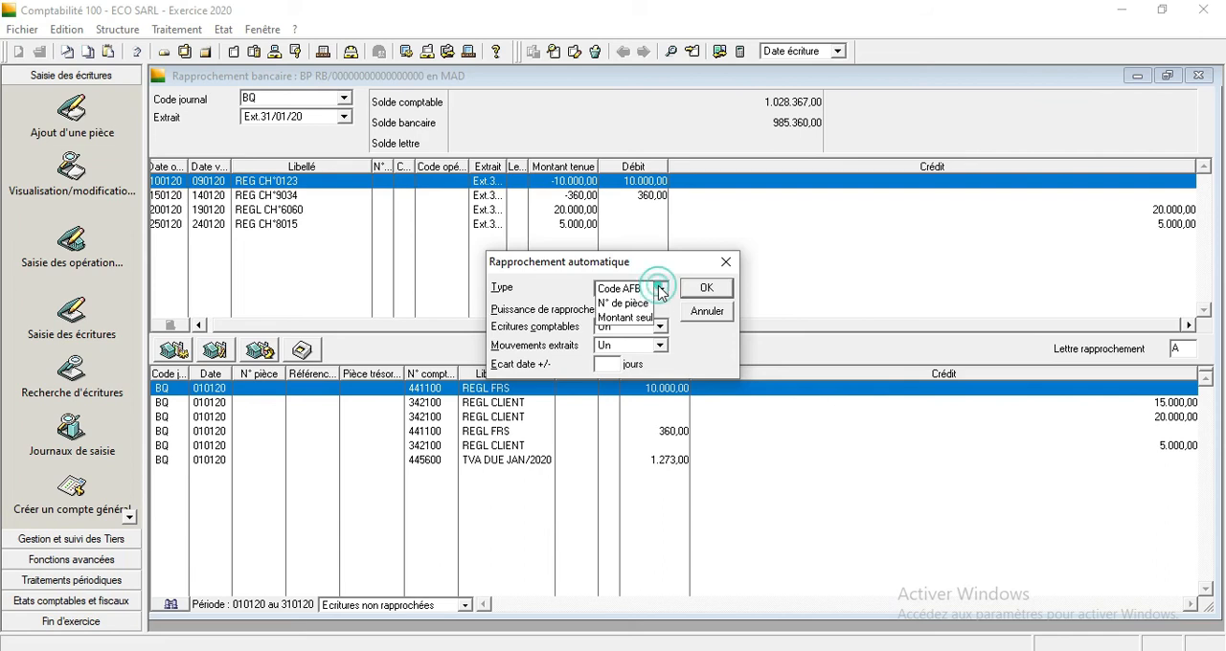
click(634, 318)
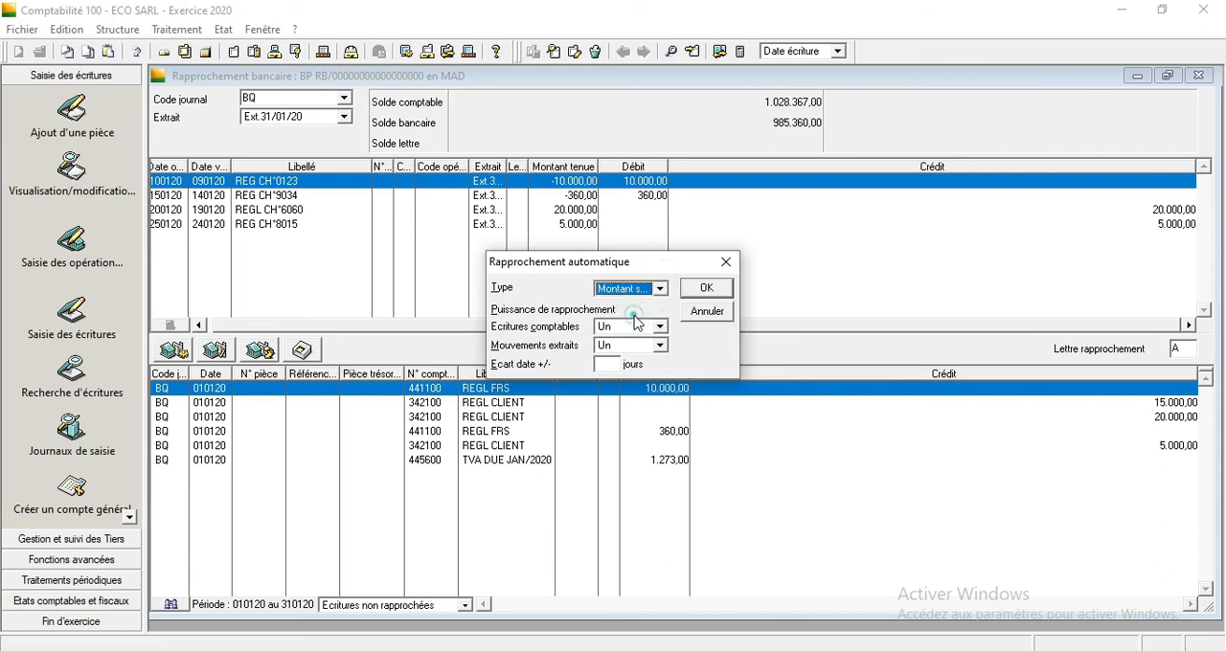
click(706, 290)
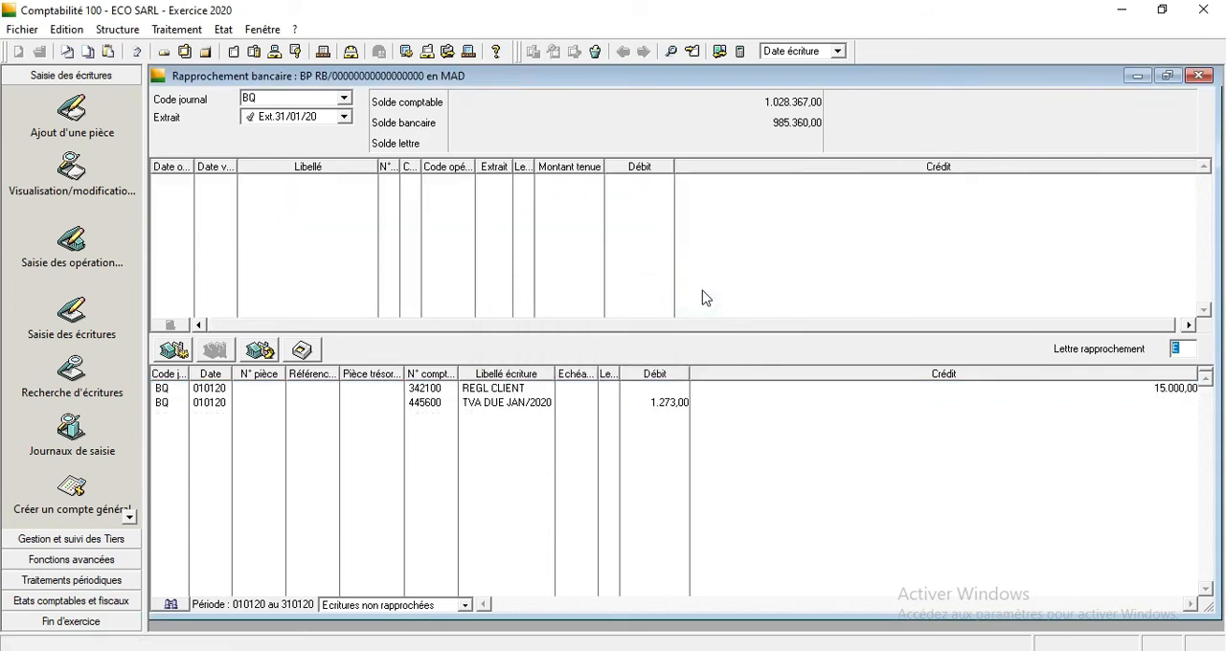
click(464, 606)
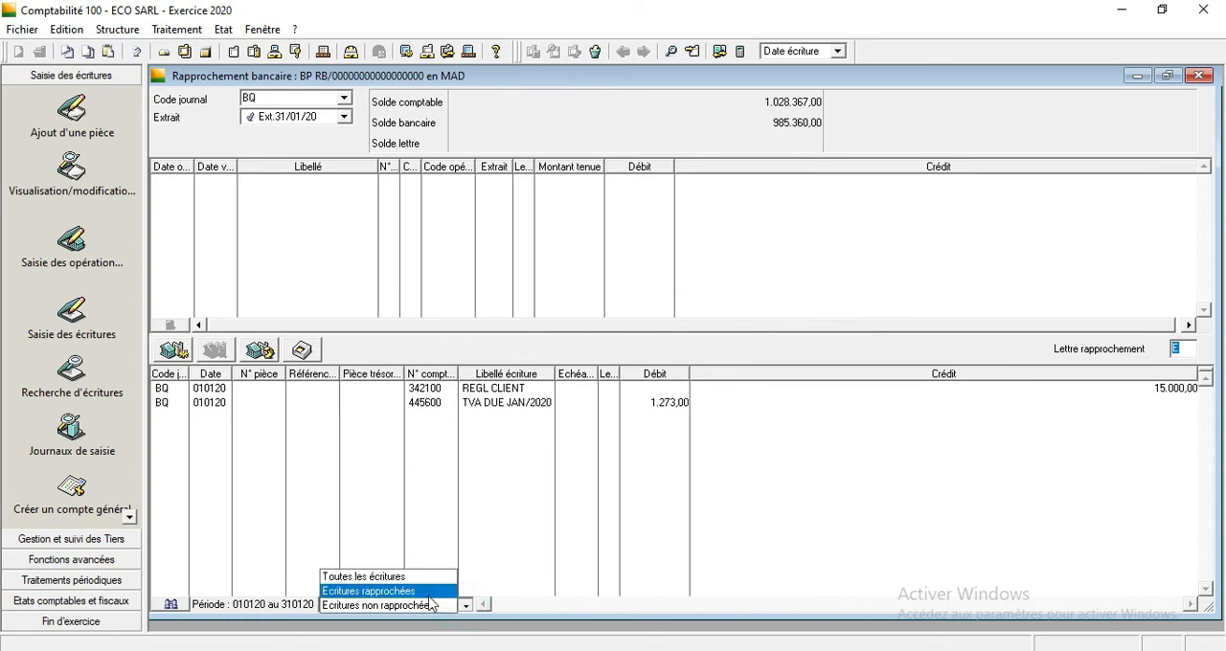
click(429, 594)
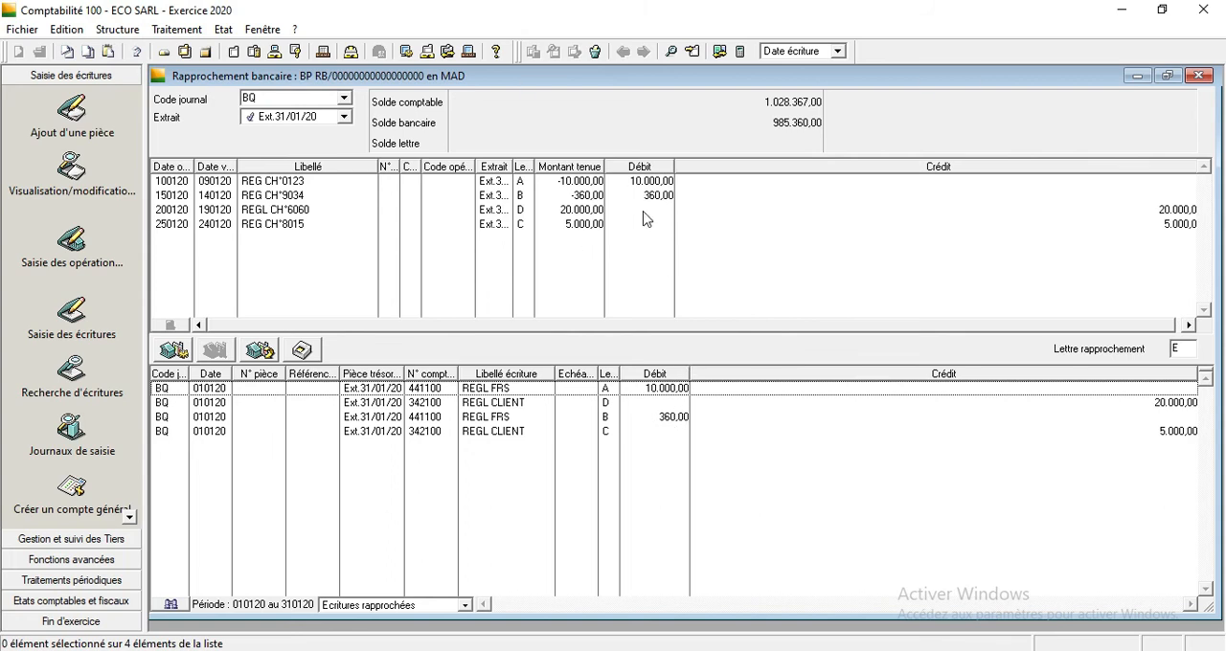
Switch the list to Ecritures non rapprochées and examine the REGL CLIENT and TVA DUE JAN/2020 entries.
click(465, 607)
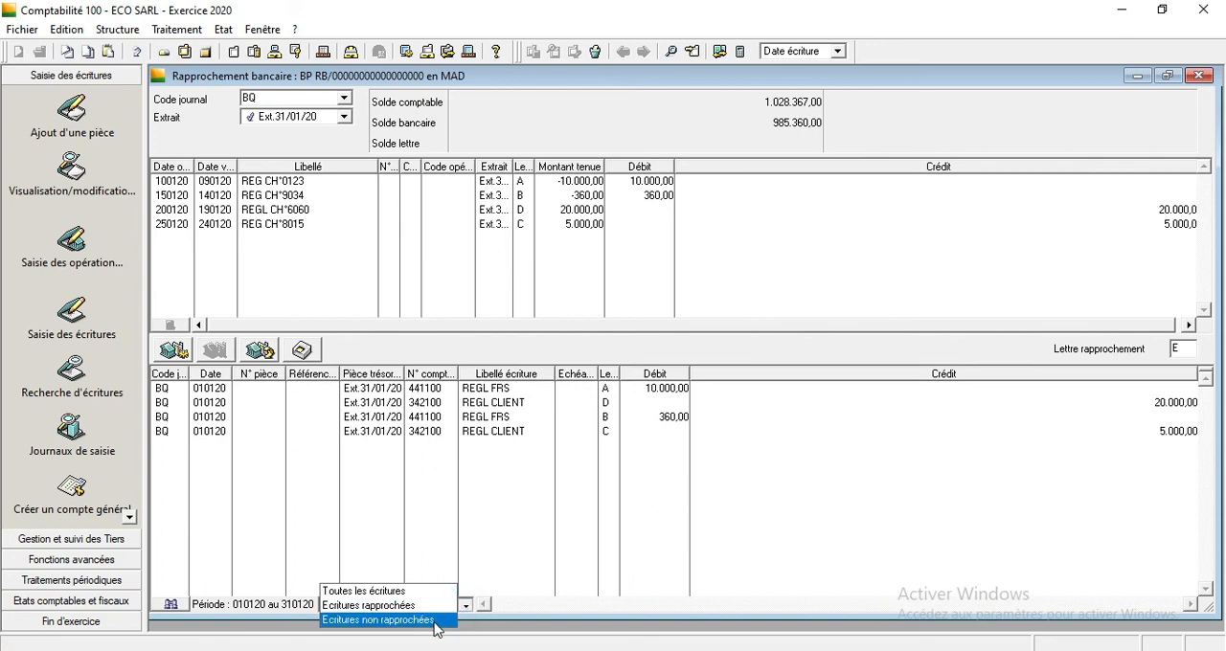
click(437, 621)
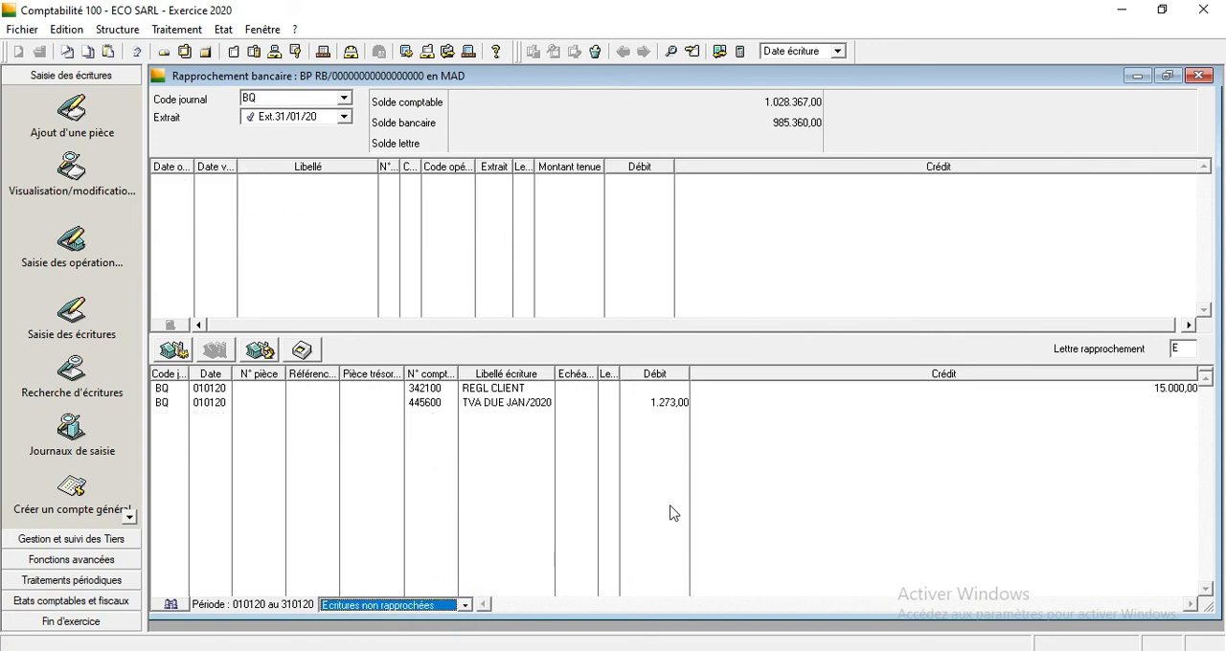
click(1180, 389)
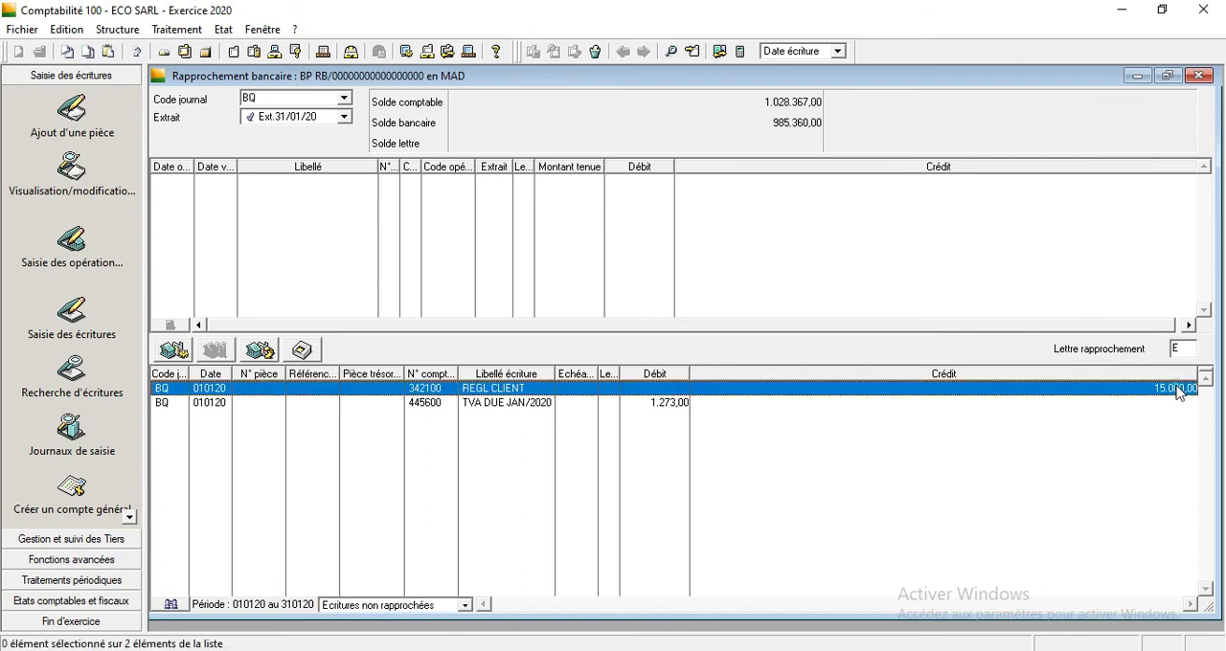
click(648, 406)
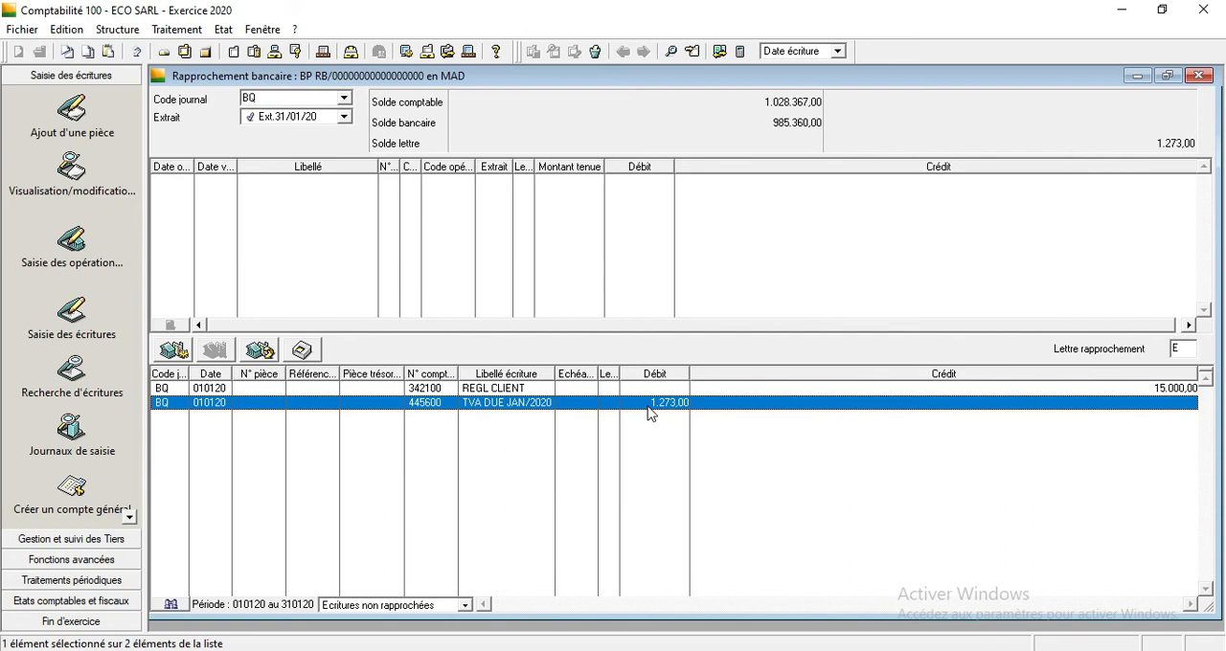
click(541, 389)
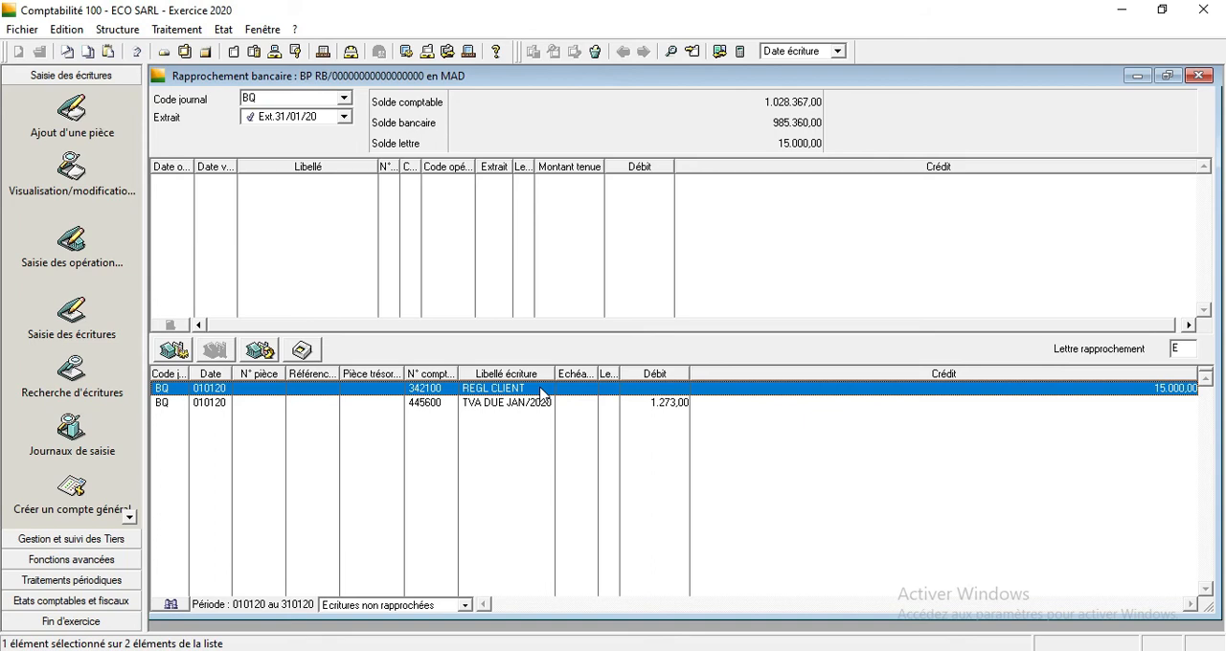
click(540, 403)
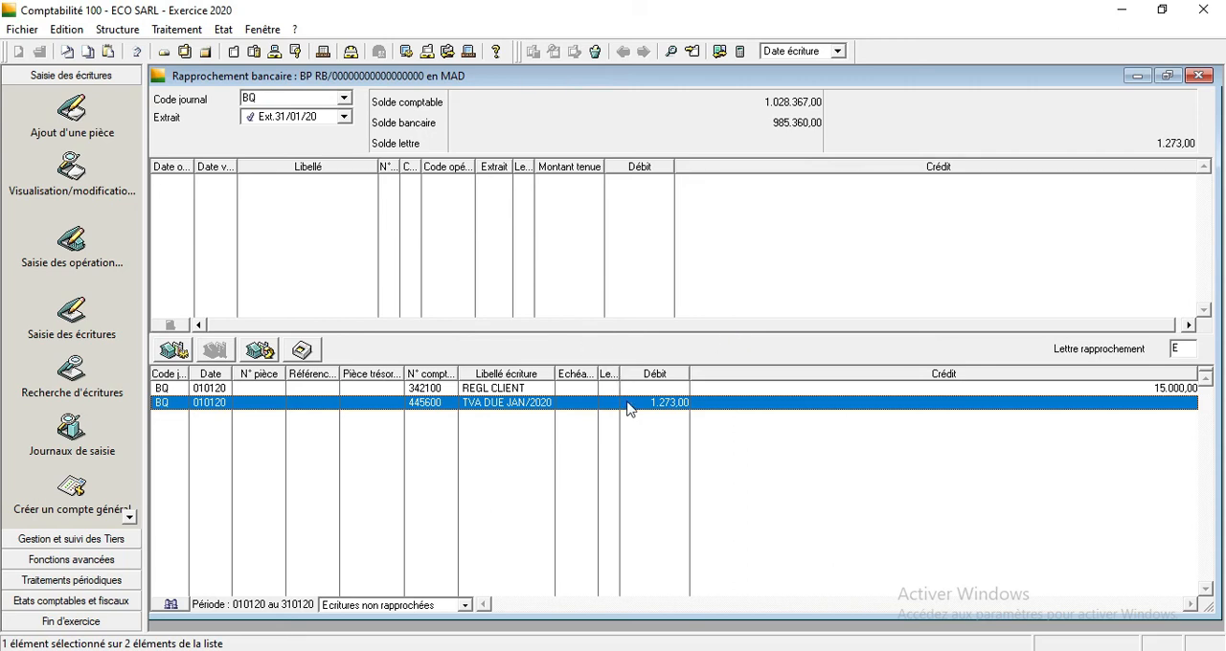
Return the list to Ecritures rapprochées and check the reconciliation letters of extract lines CH°8015, CH°6060 and CH°9034.
click(465, 606)
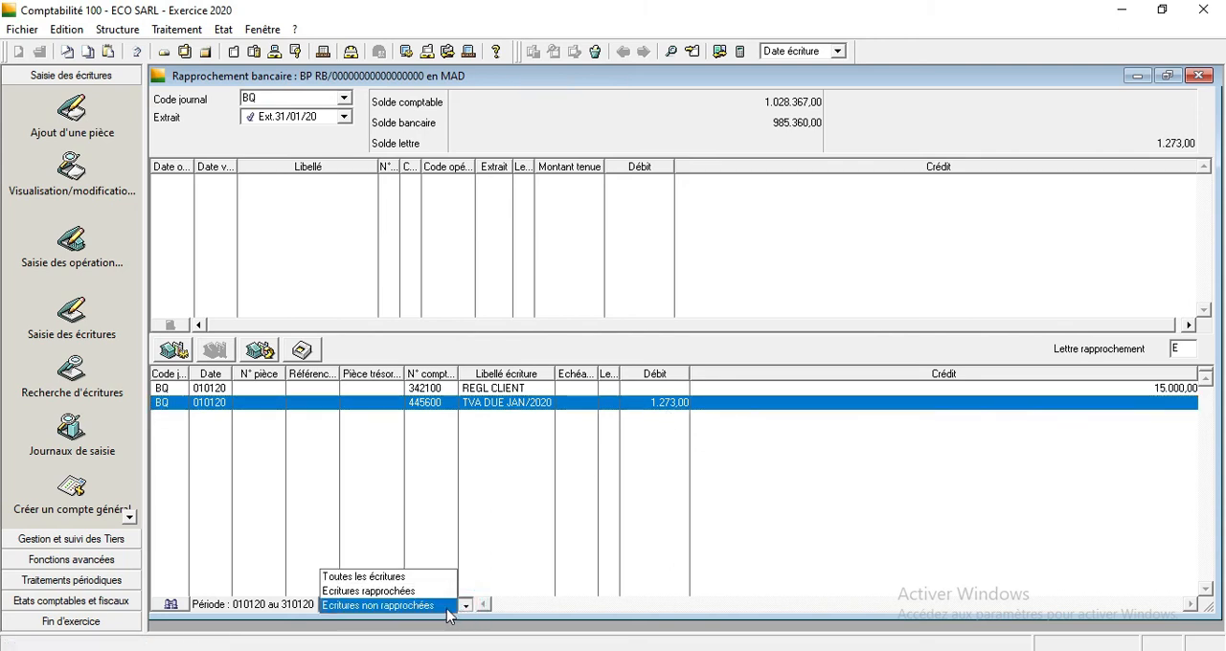
click(427, 608)
click(465, 606)
click(441, 590)
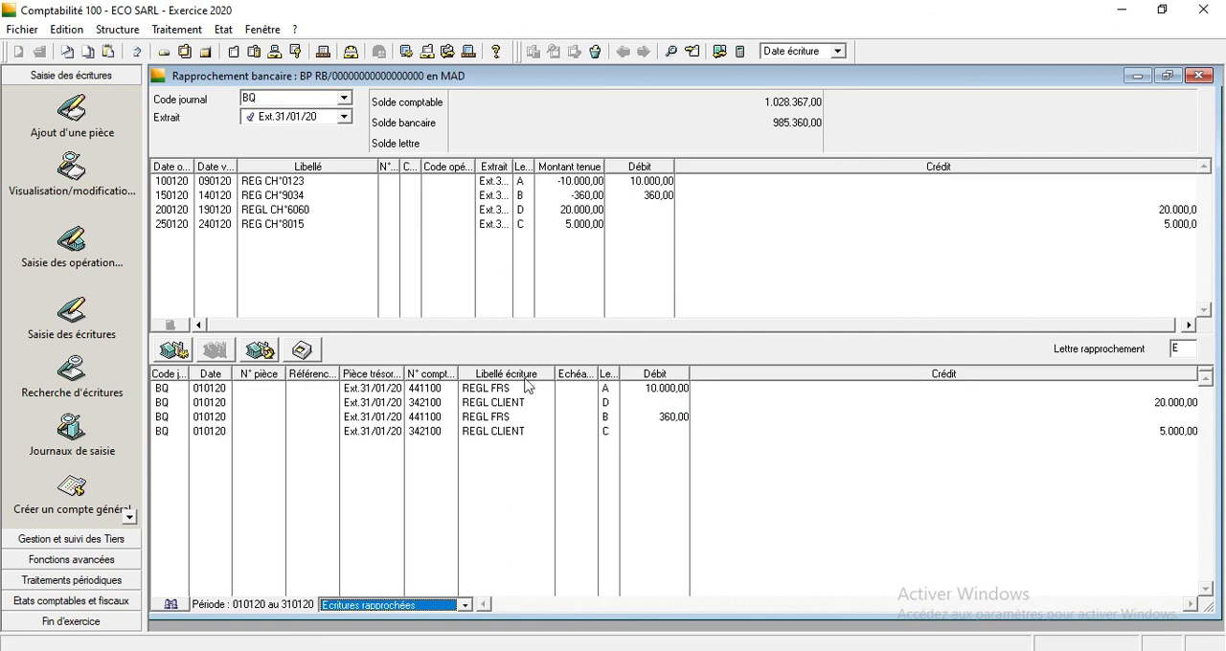
click(524, 226)
ctrl+click(521, 209)
ctrl+click(521, 191)
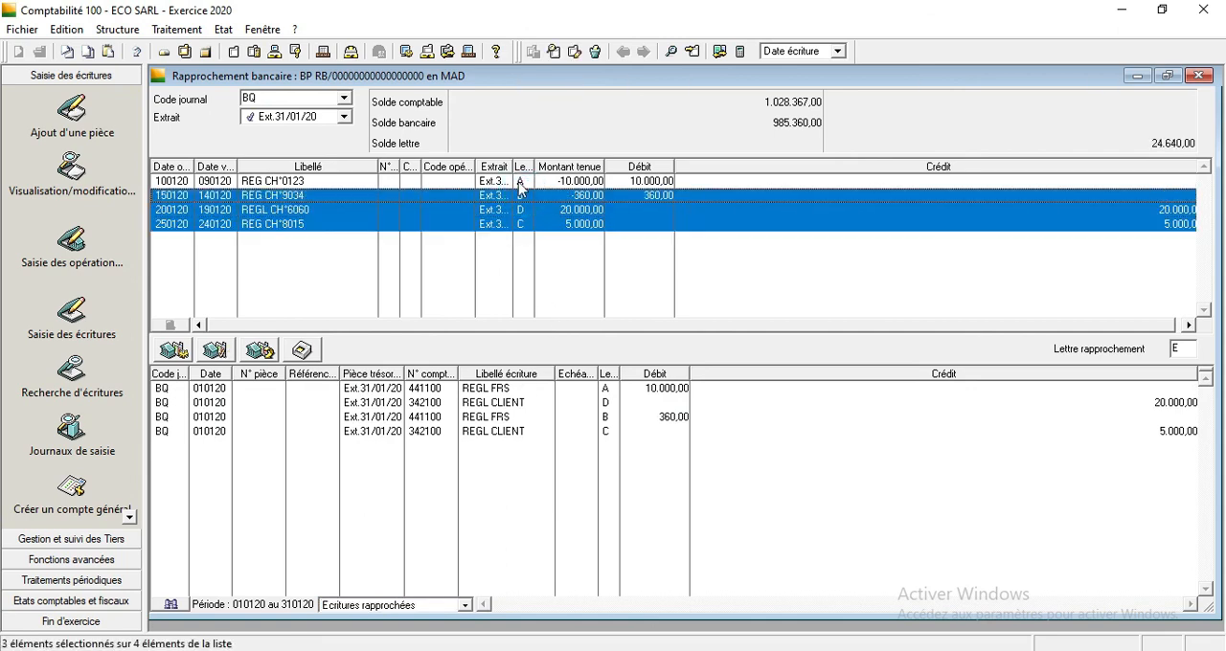
Select all the reconciled extract lines and accounting entries, and cancel the reconciliation for letter A only.
ctrl+click(521, 182)
click(606, 388)
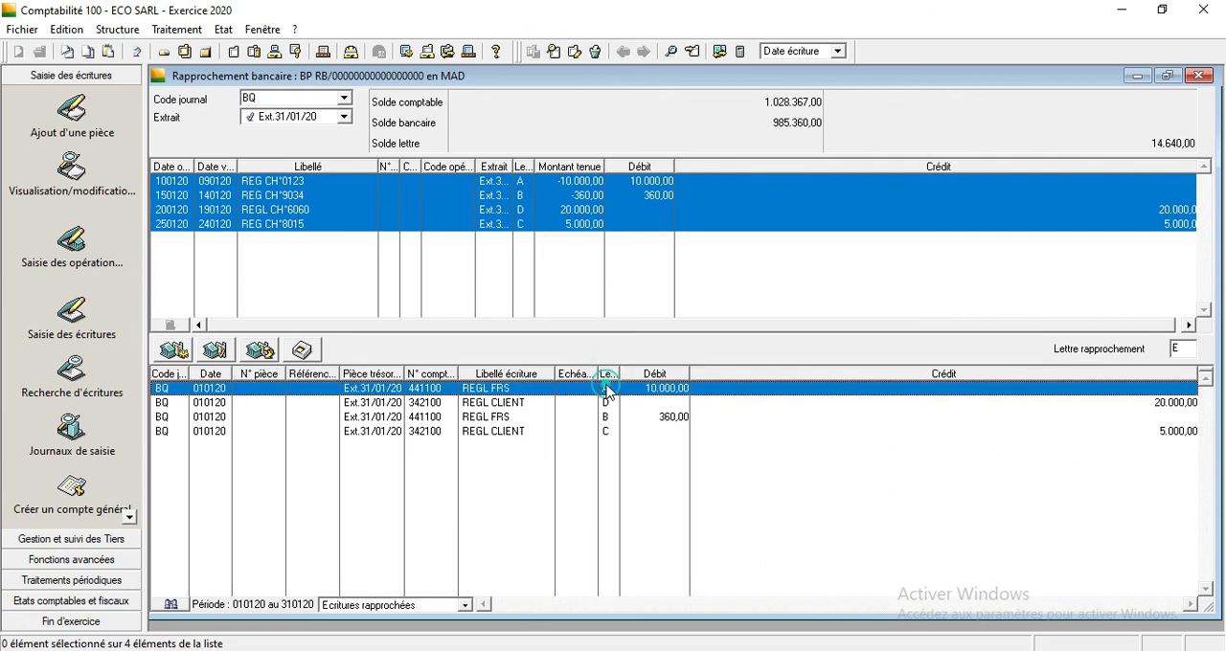
ctrl+click(605, 403)
ctrl+click(607, 417)
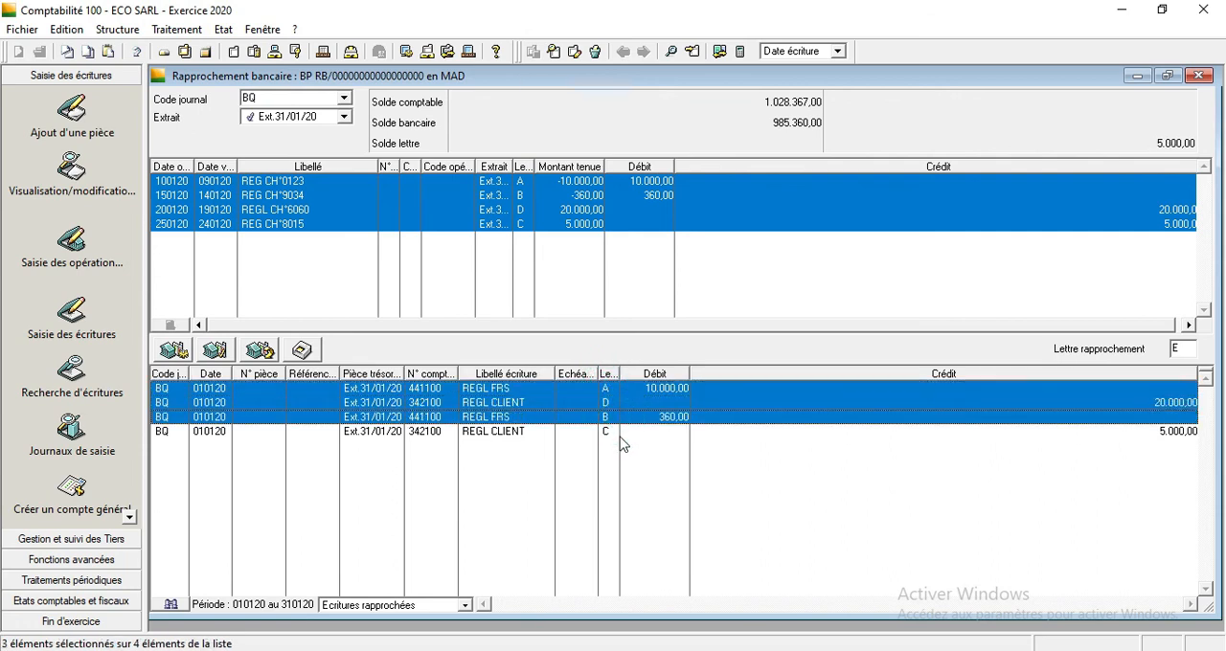
ctrl+click(618, 432)
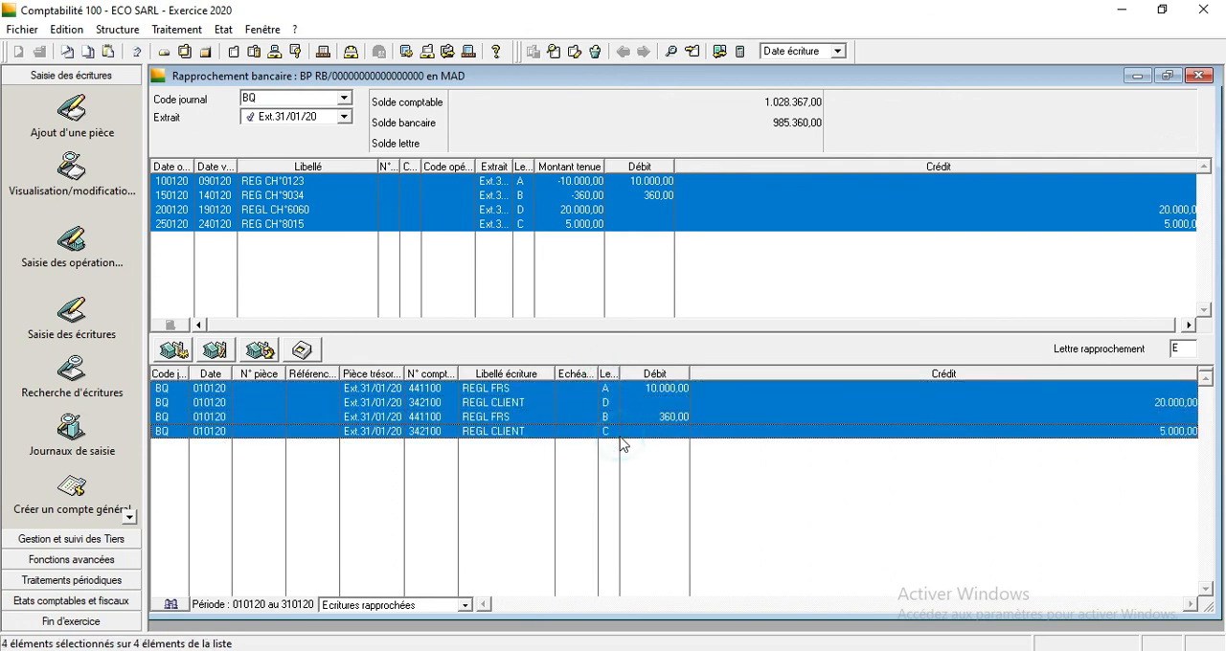
click(255, 352)
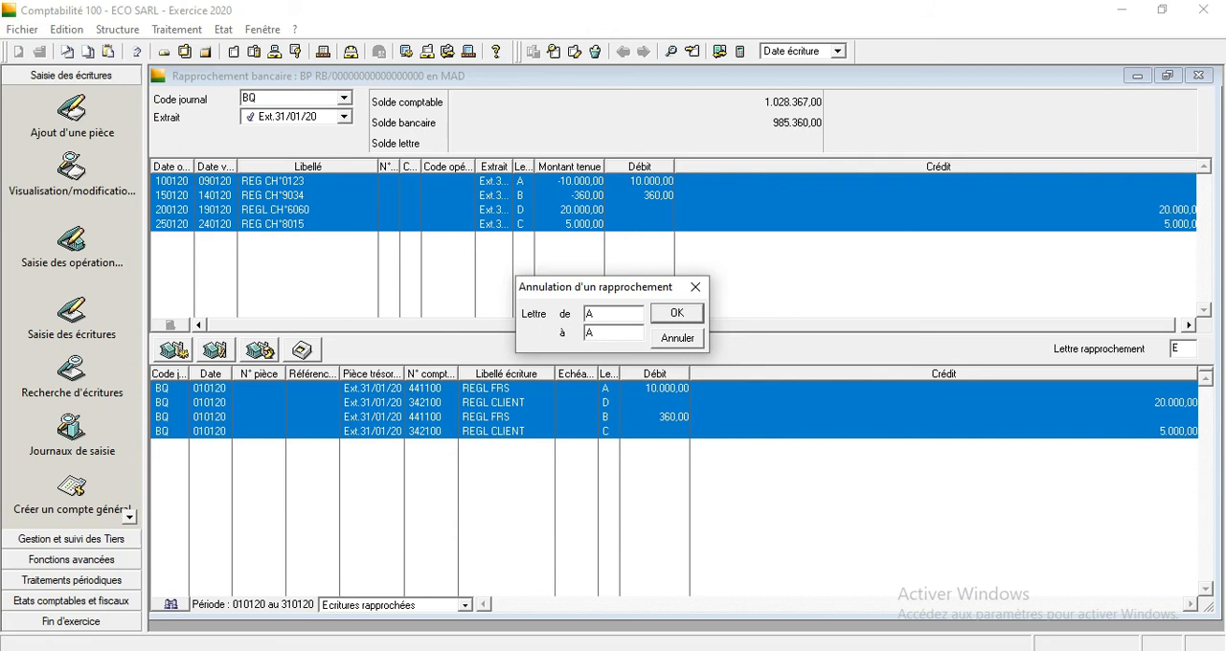
click(659, 312)
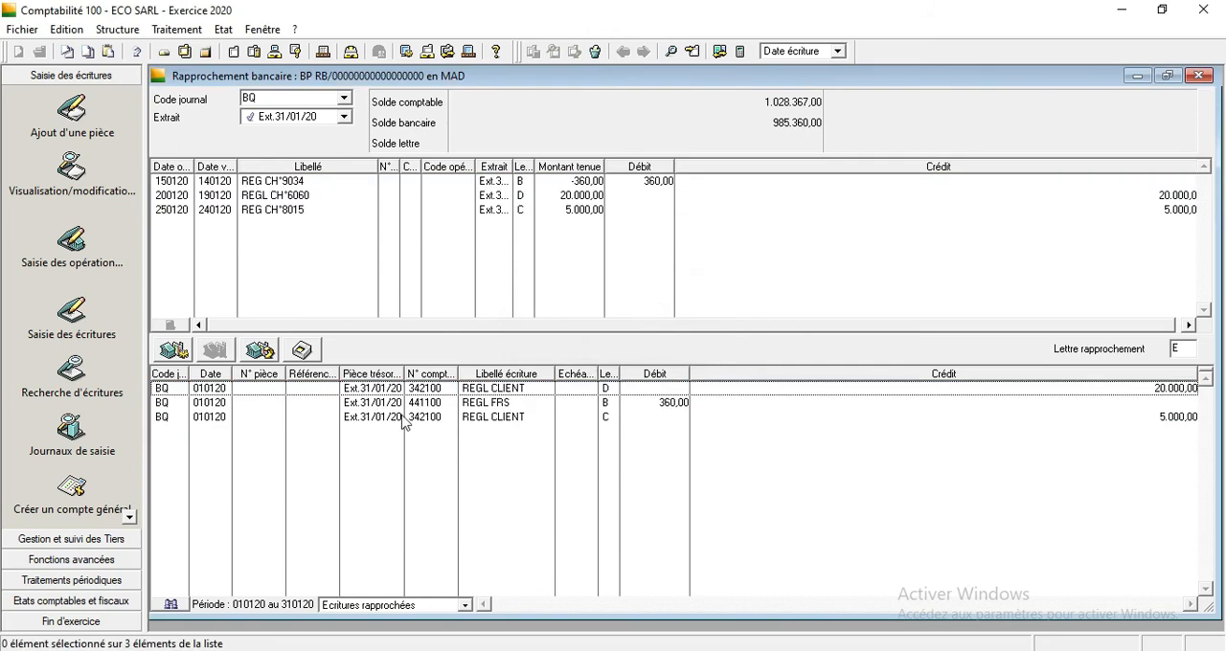
Cancel the reconciliations for letters A to Z and set the list to Toutes les écritures.
click(469, 605)
click(657, 479)
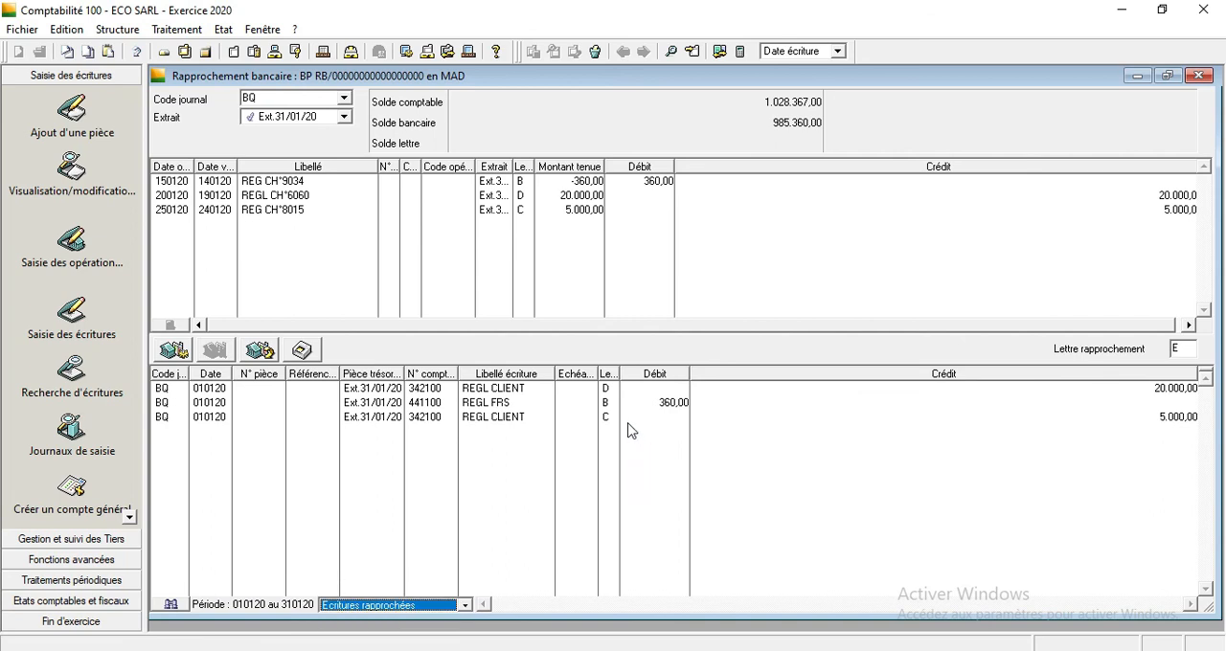
click(268, 351)
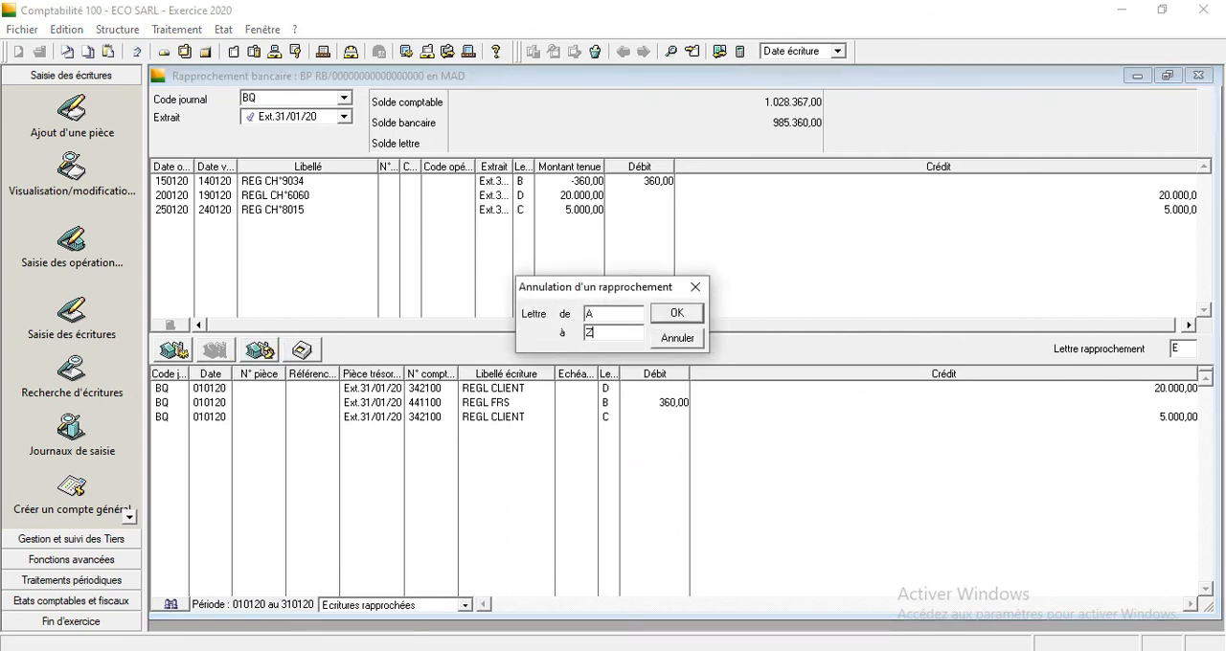
click(655, 318)
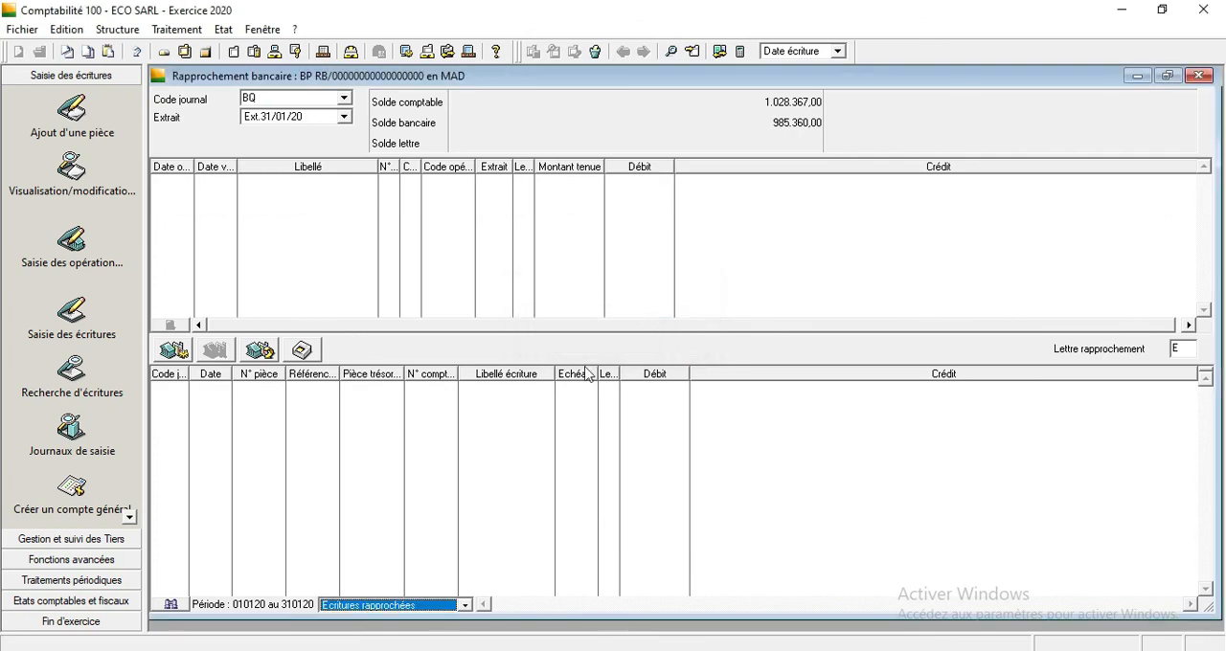
click(467, 605)
click(436, 588)
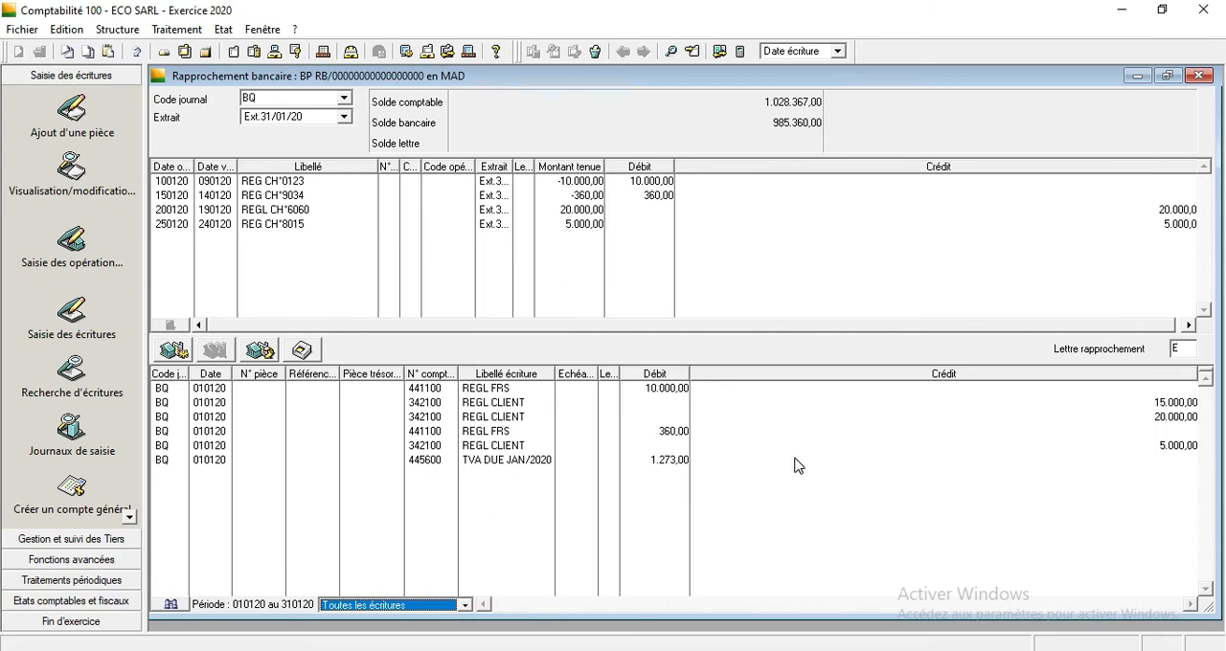
Rerun the automatic reconciliation with type Montant seul and filter the list to Ecritures non rapprochées.
click(174, 359)
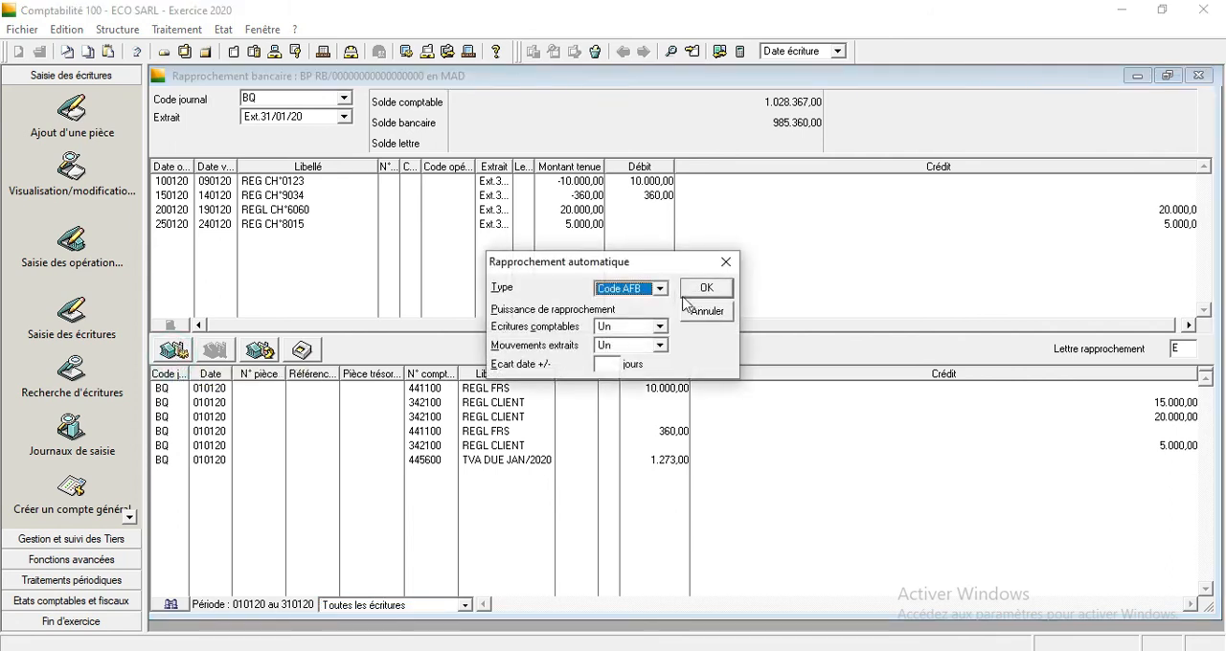
click(659, 288)
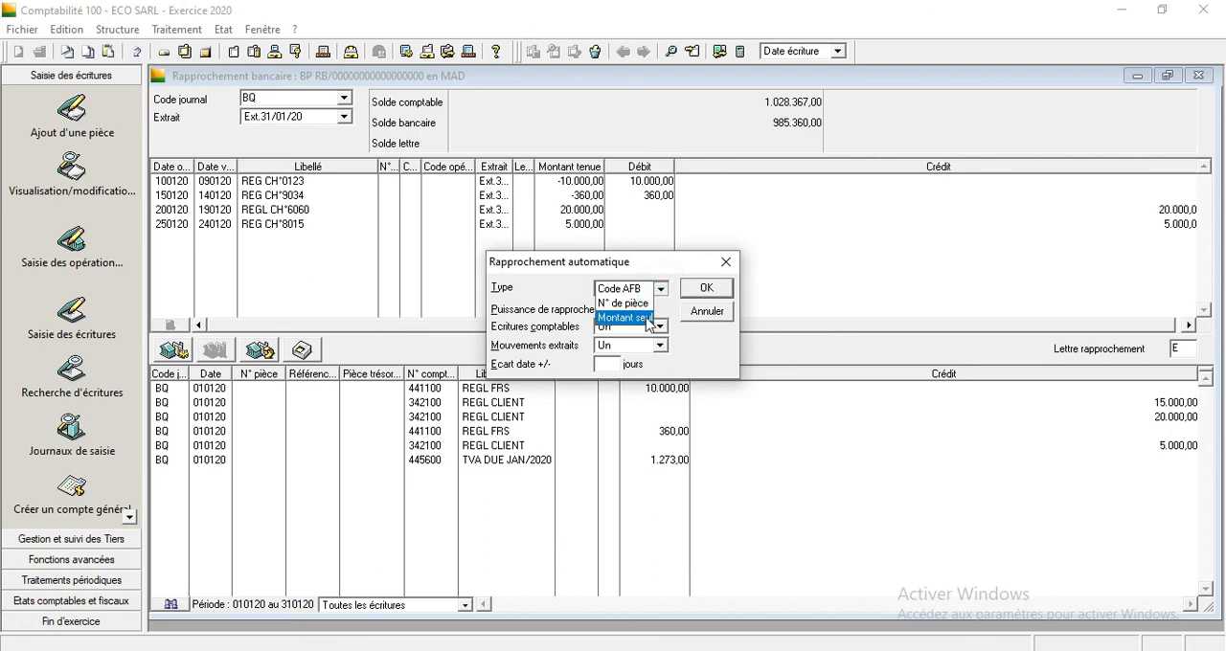
click(642, 320)
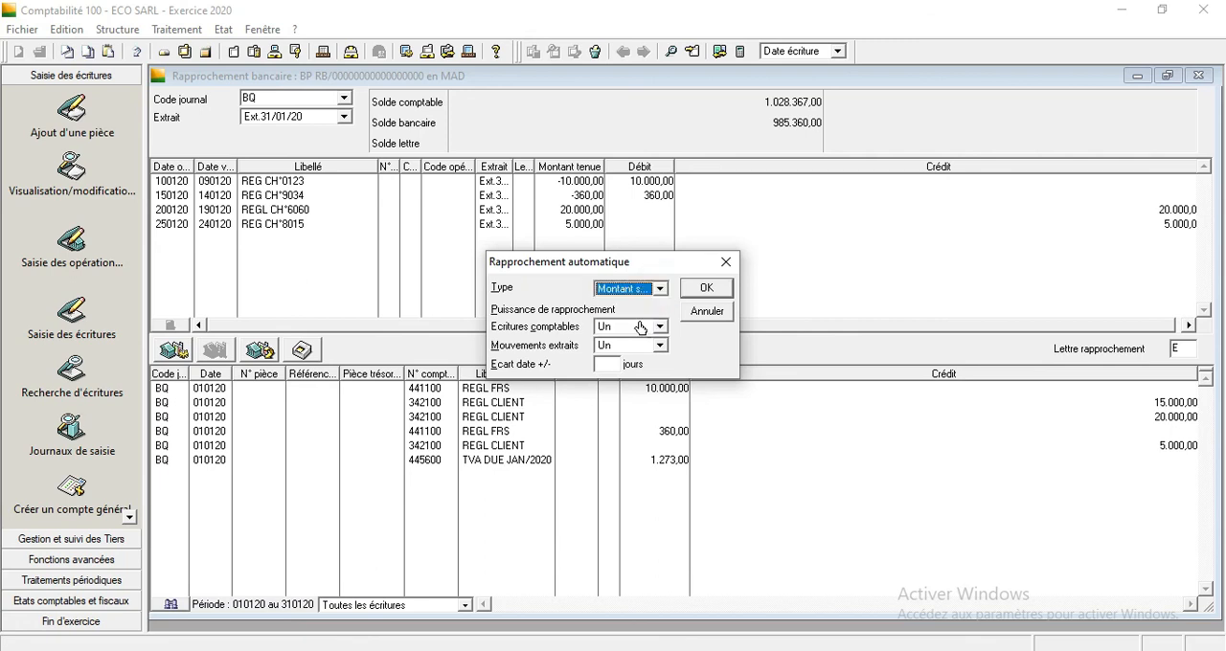
click(706, 289)
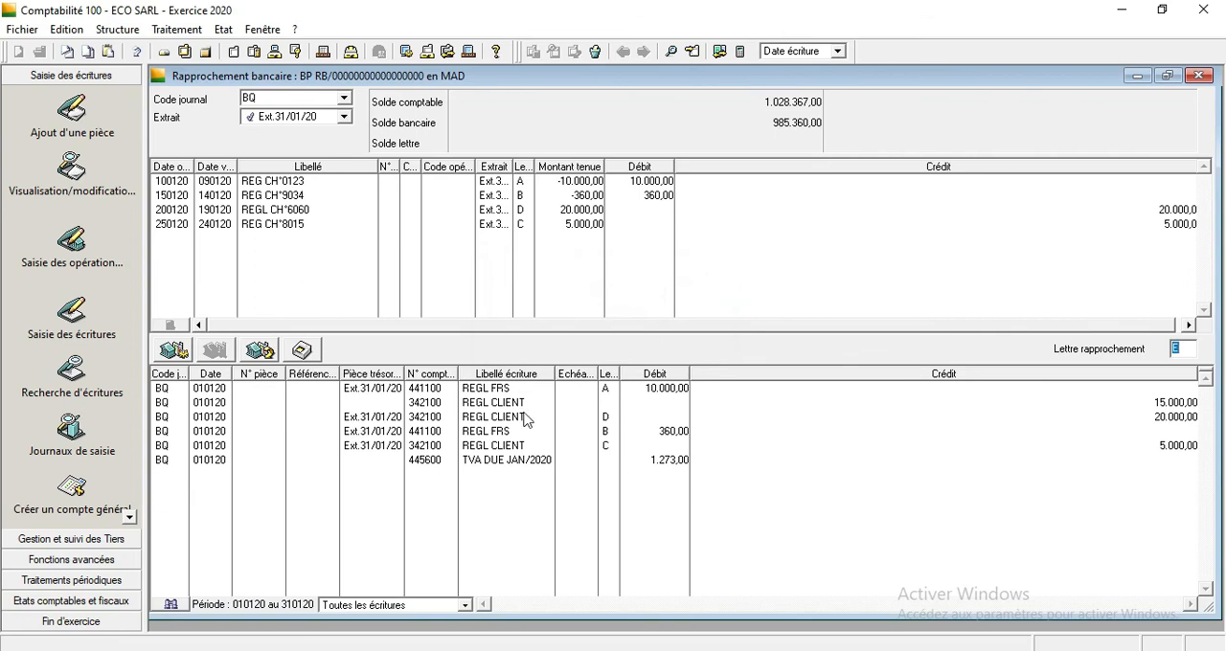
click(467, 607)
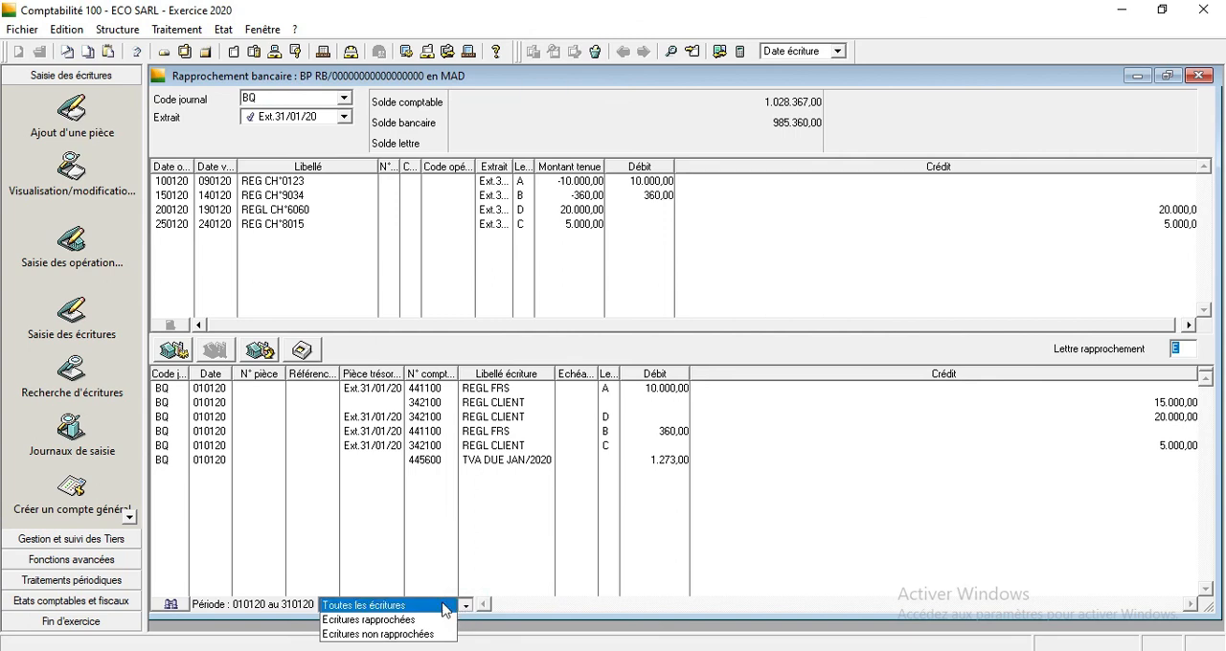
click(430, 635)
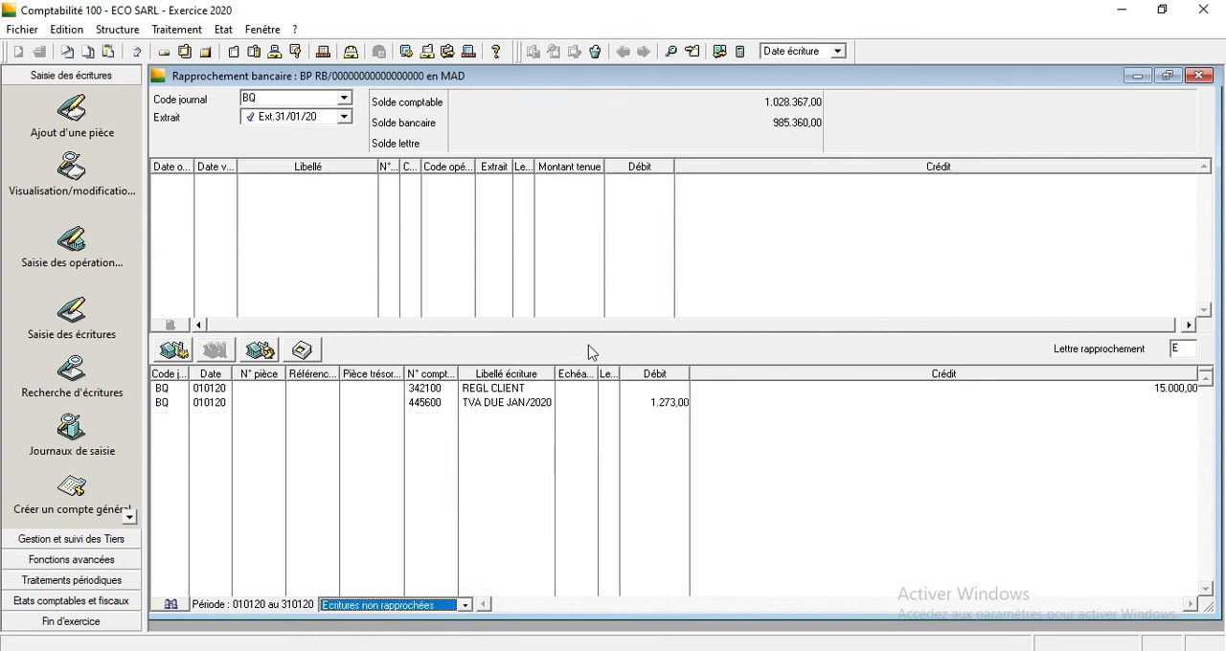